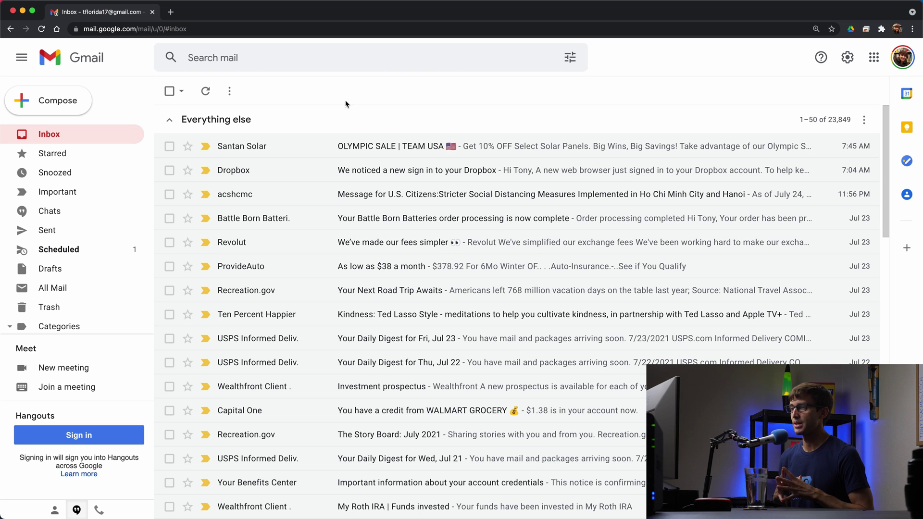
- Load takeout.google.com in a new tab beside the Gmail inbox
scroll(312, 201, down, 1)
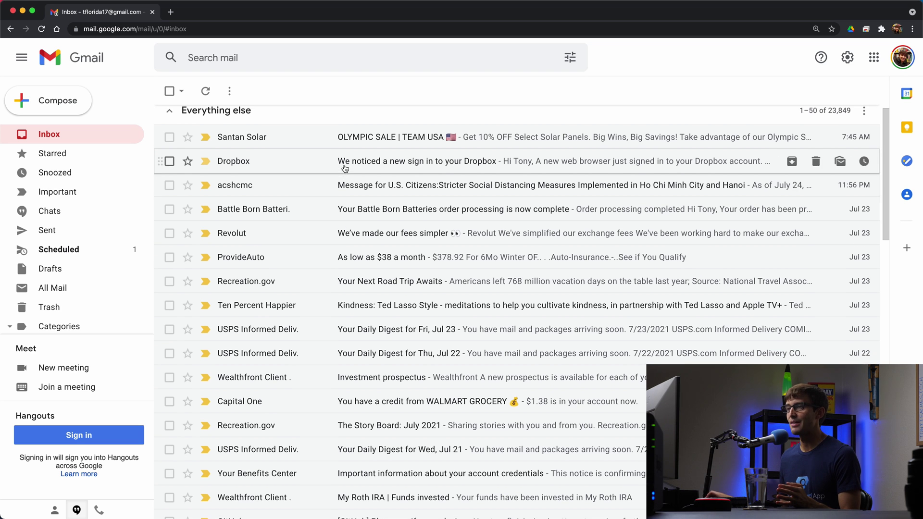
scroll(293, 159, up, 1)
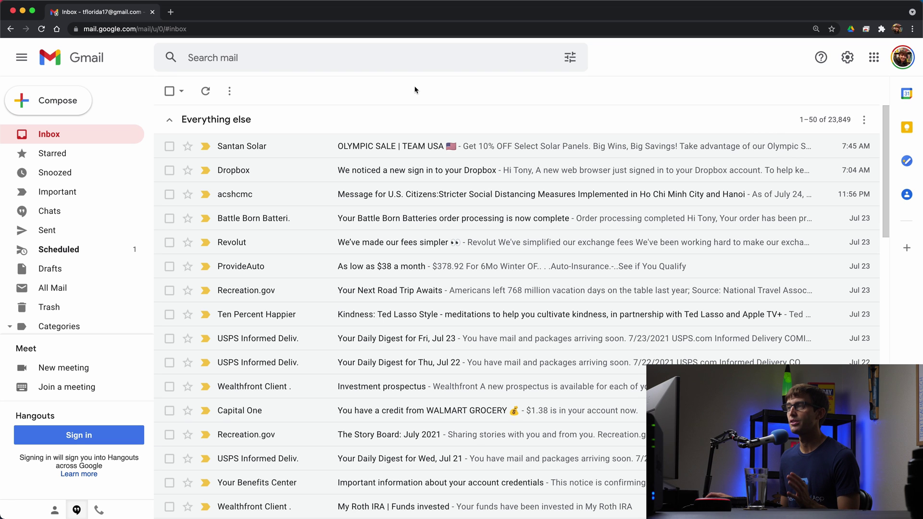
click(170, 14)
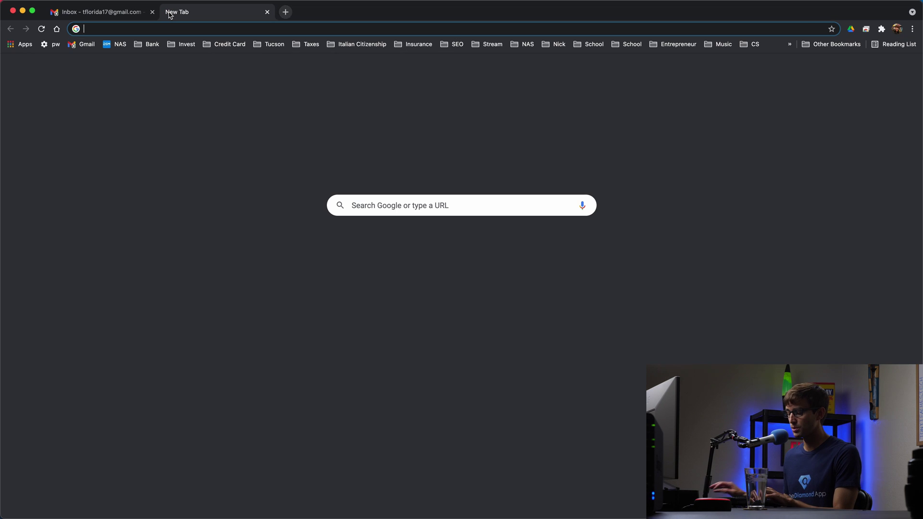
text(takeout.google.com)
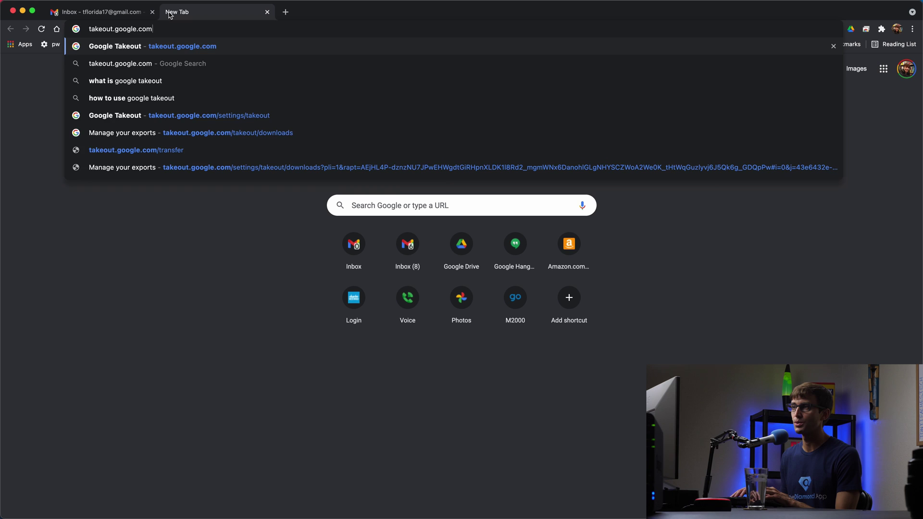
key(Return)
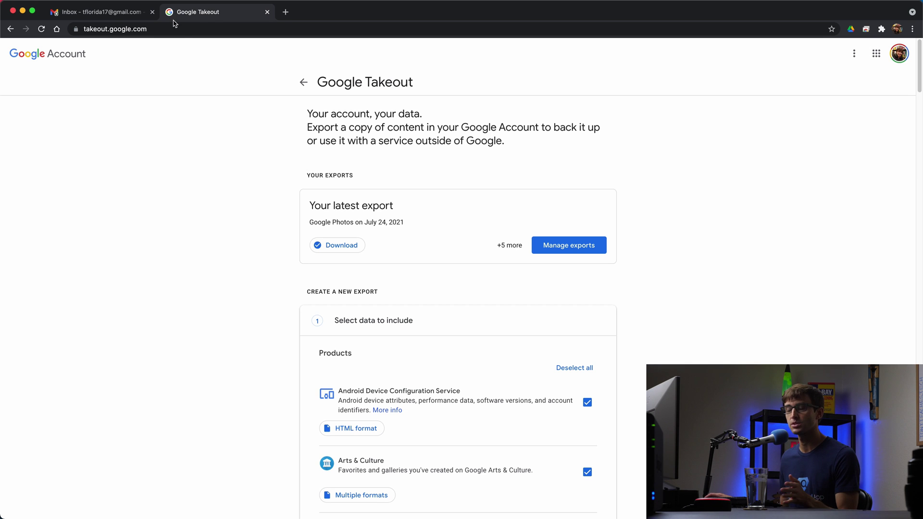
scroll(670, 243, down, 2)
scroll(670, 244, down, 1)
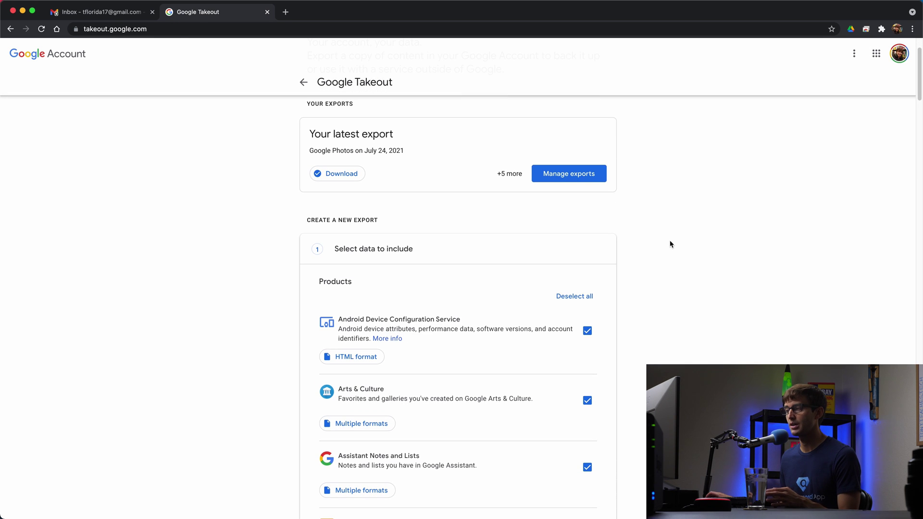
scroll(671, 243, down, 4)
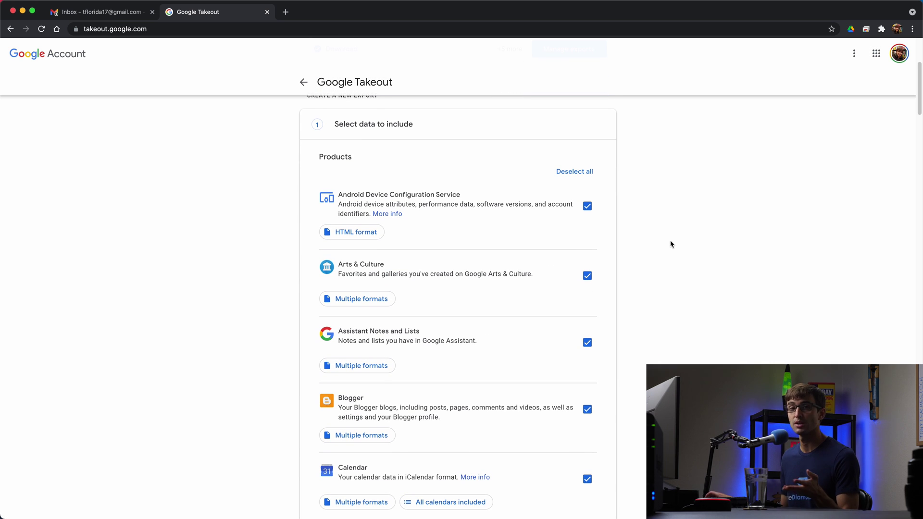
scroll(670, 244, down, 1)
scroll(671, 244, down, 4)
scroll(671, 244, down, 6)
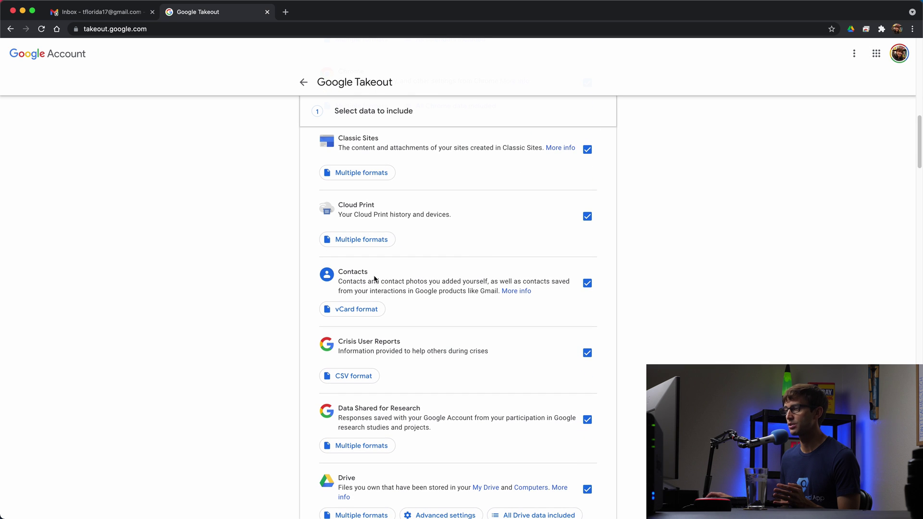
scroll(371, 293, down, 4)
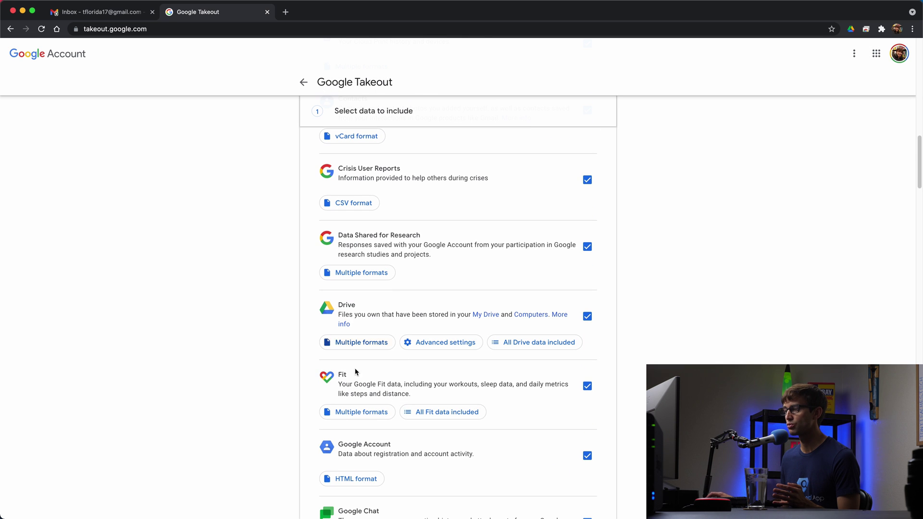
scroll(402, 313, down, 10)
scroll(403, 312, down, 4)
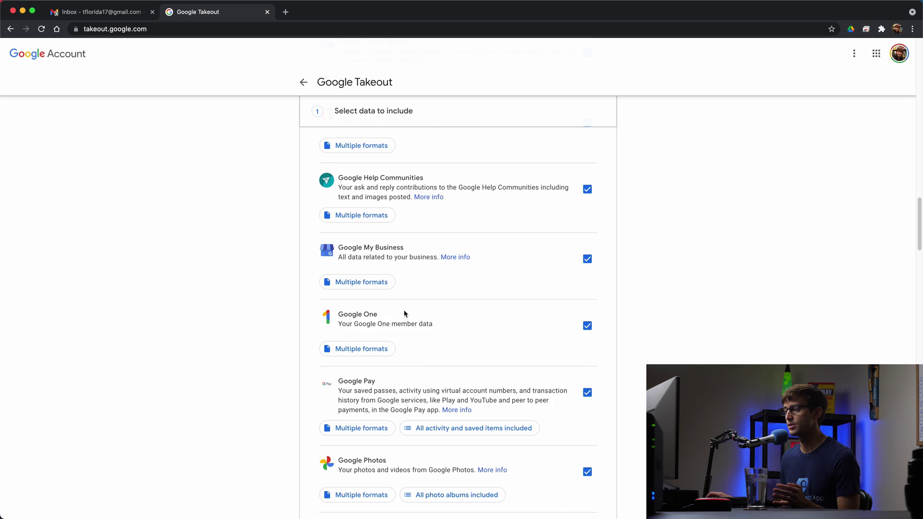
scroll(395, 386, down, 13)
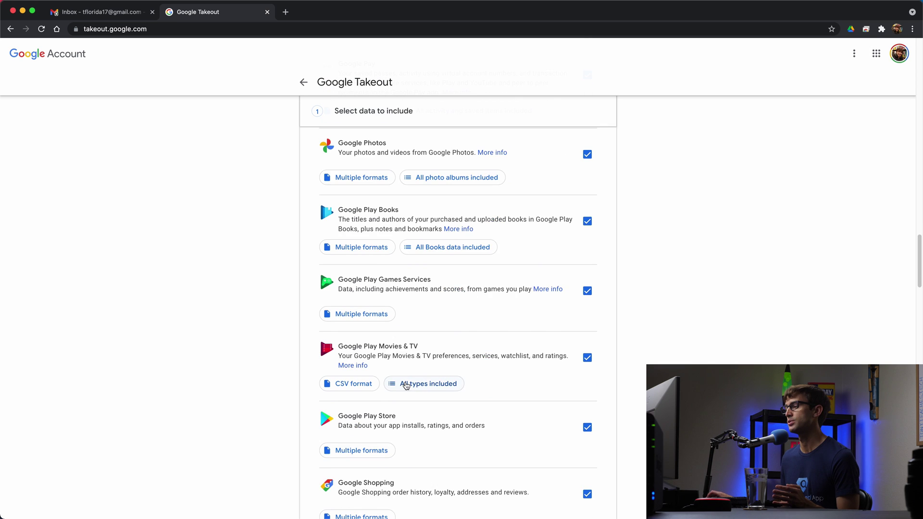
scroll(409, 378, down, 7)
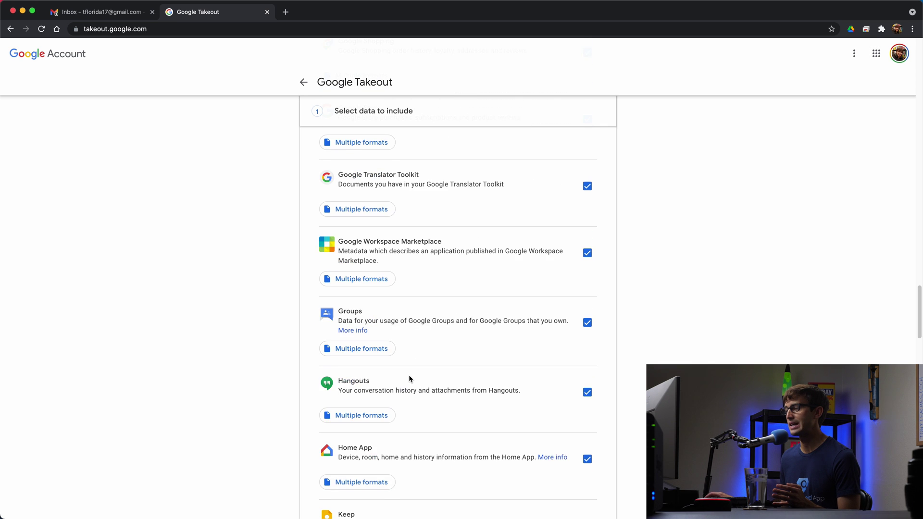
scroll(410, 378, down, 2)
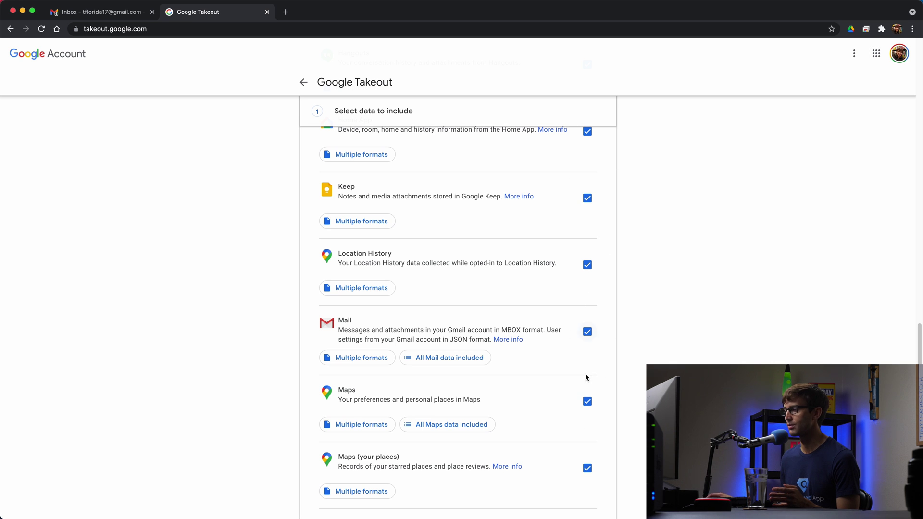
scroll(586, 390, up, 20)
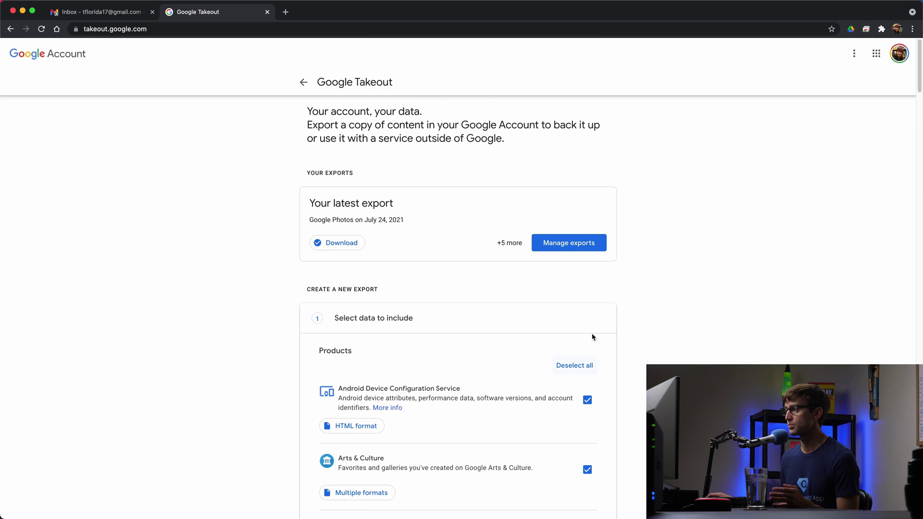
- Deselect all Takeout products, then tick only Mail for the export
click(583, 370)
scroll(581, 370, down, 15)
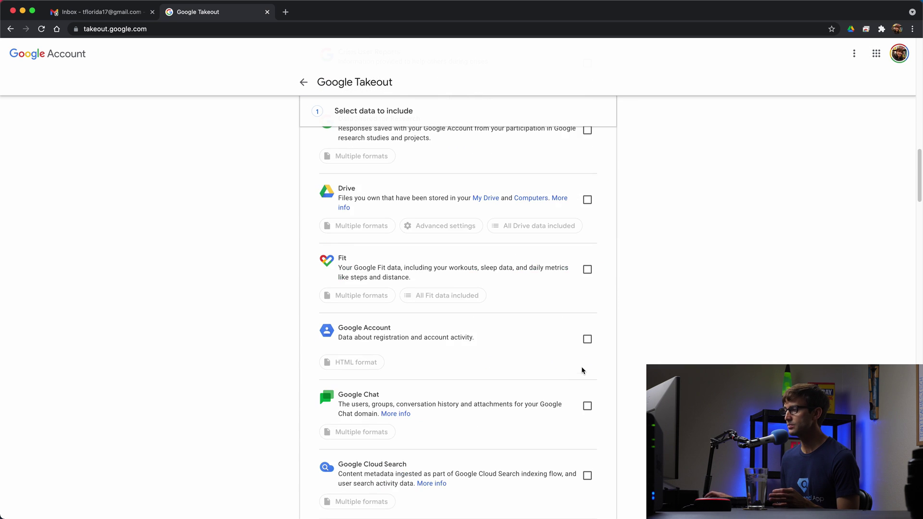
scroll(581, 368, down, 10)
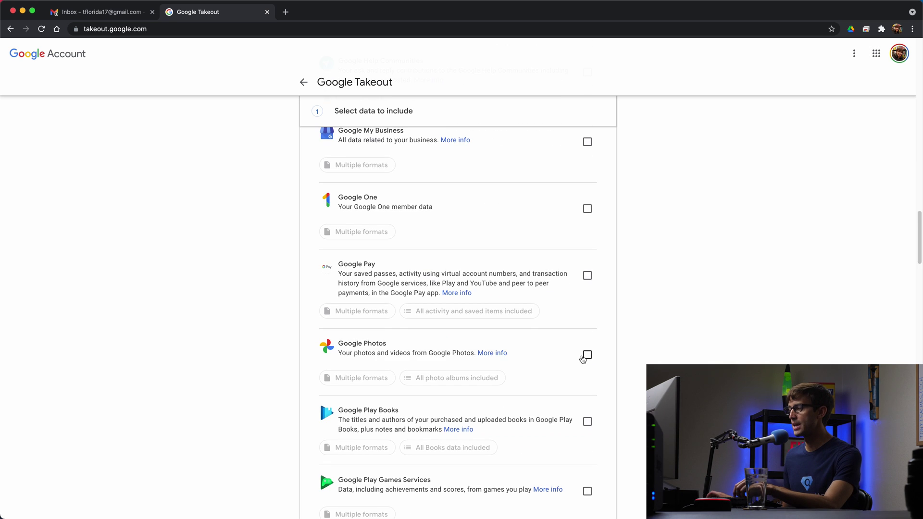
scroll(583, 359, down, 14)
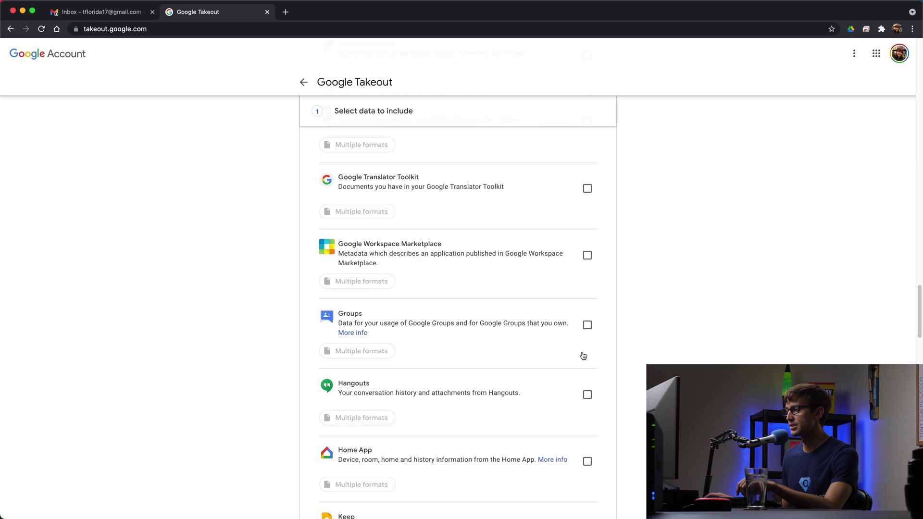
scroll(582, 352, down, 7)
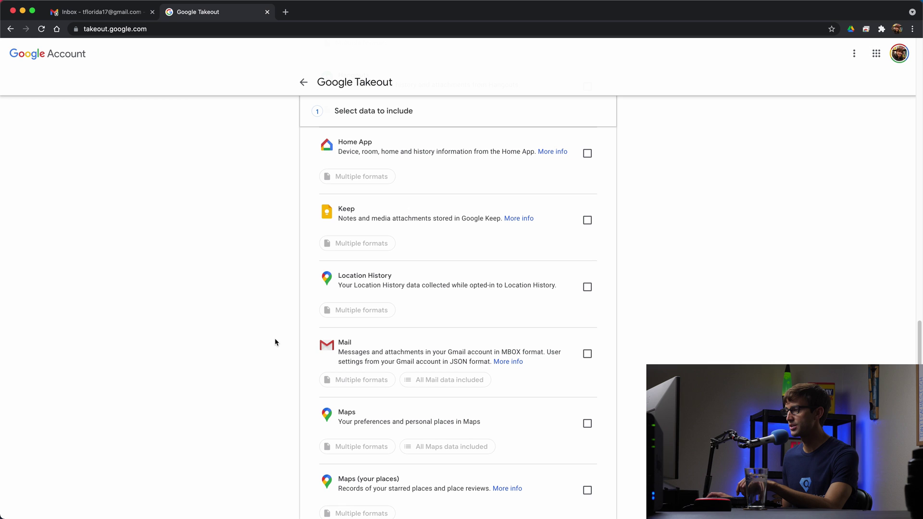
click(587, 354)
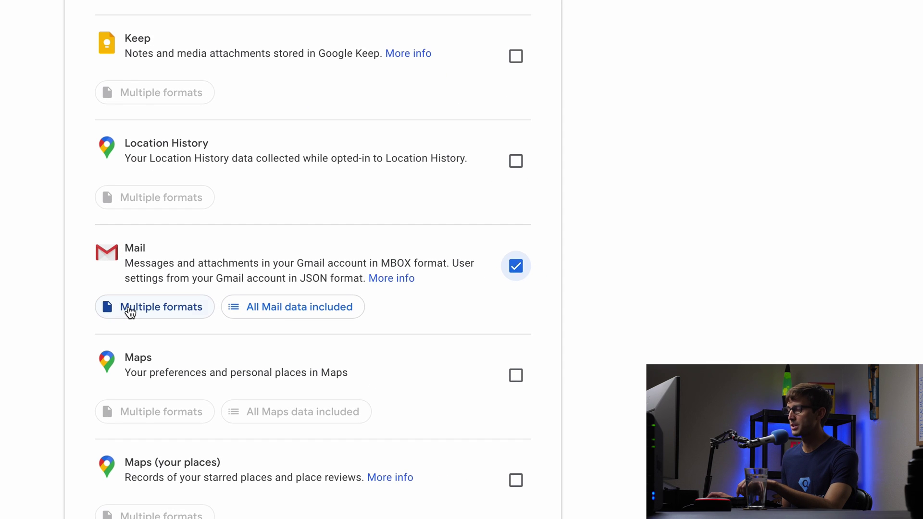
- Review Mail's export formats (MBOX and JSON) and close the formats summary
click(130, 310)
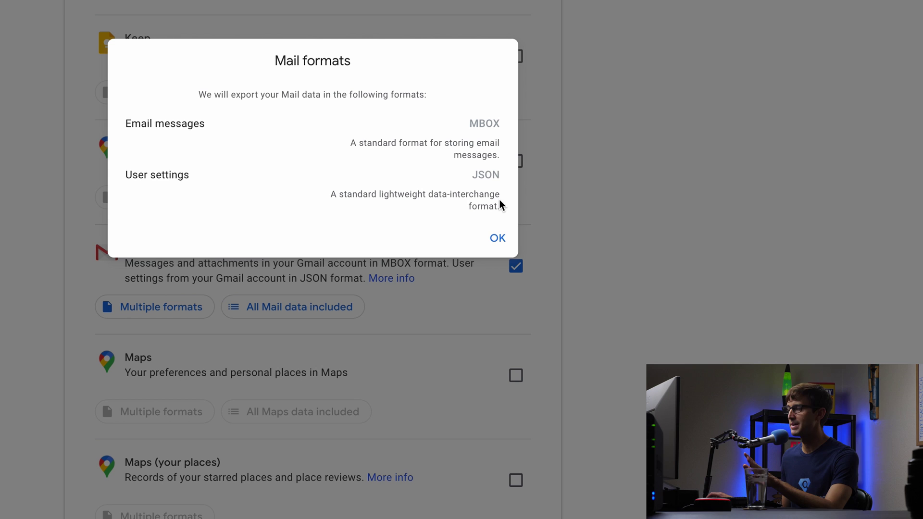
click(495, 241)
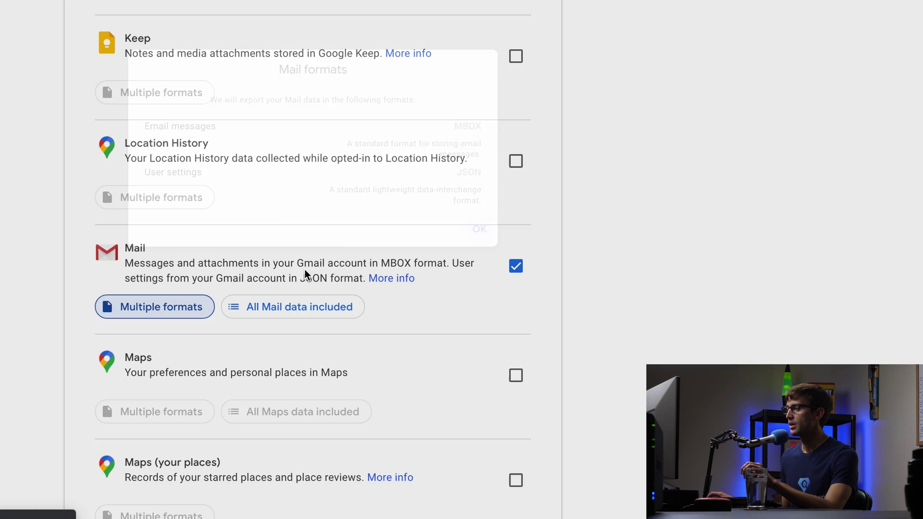
- In Mail's content options, untick Include all and clear every label checkbox
click(274, 310)
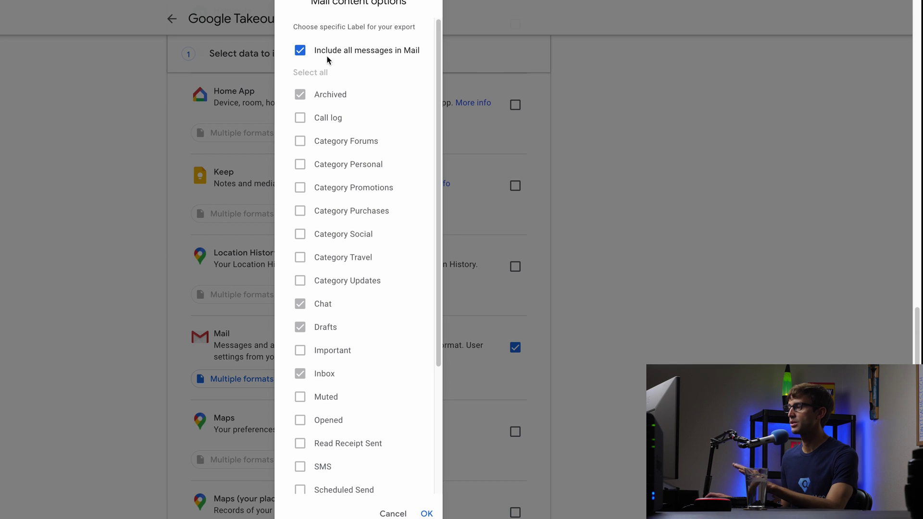
scroll(339, 263, down, 2)
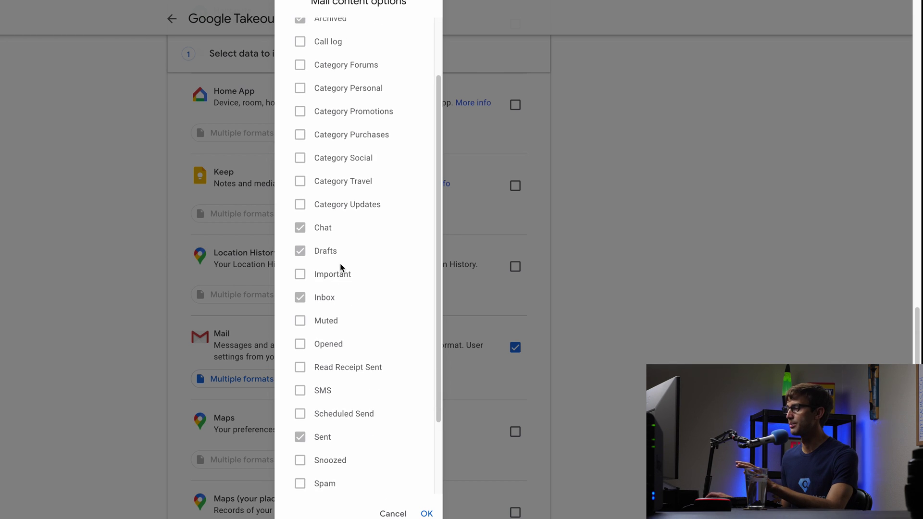
scroll(341, 259, up, 2)
scroll(358, 132, up, 1)
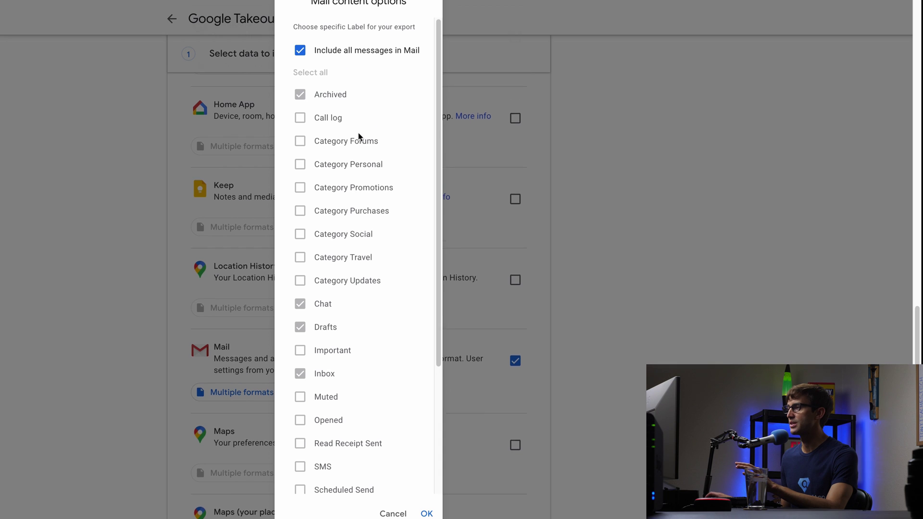
click(300, 51)
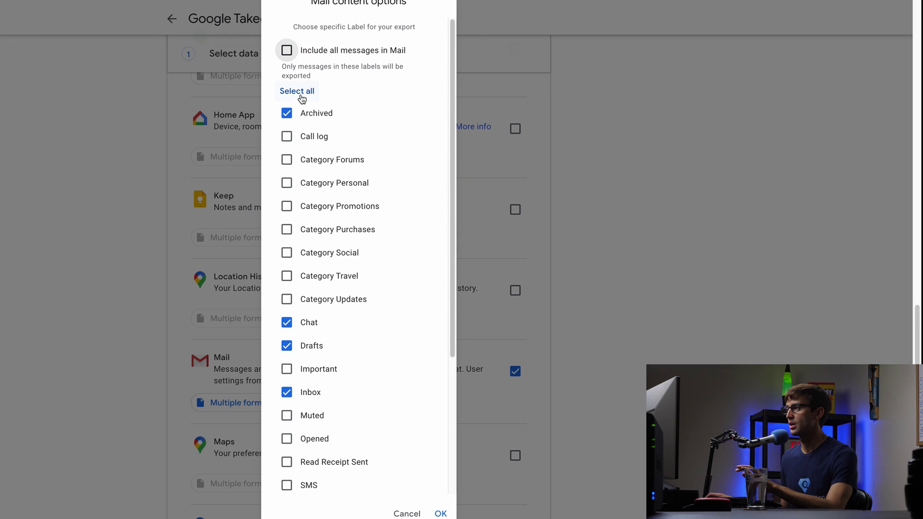
click(301, 96)
click(302, 96)
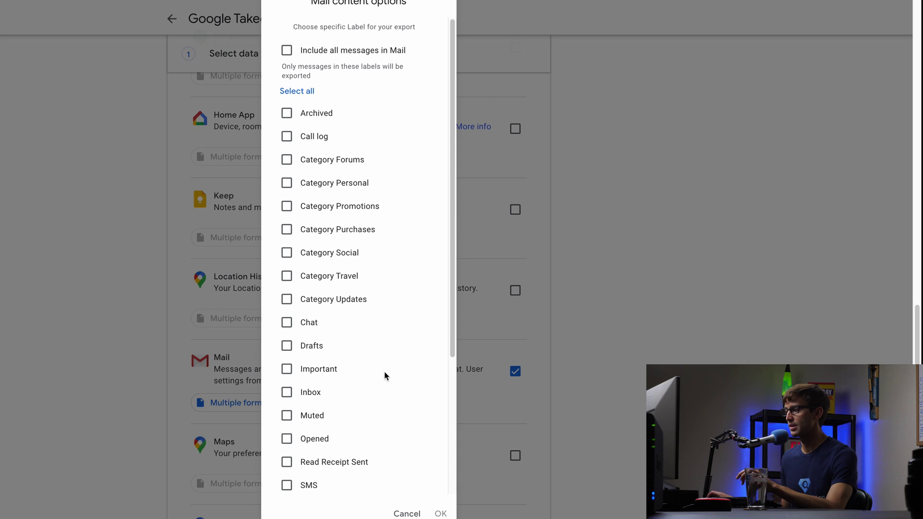
- Keep only the Inbox label selected, confirm with OK, and proceed to Next step
scroll(385, 371, down, 1)
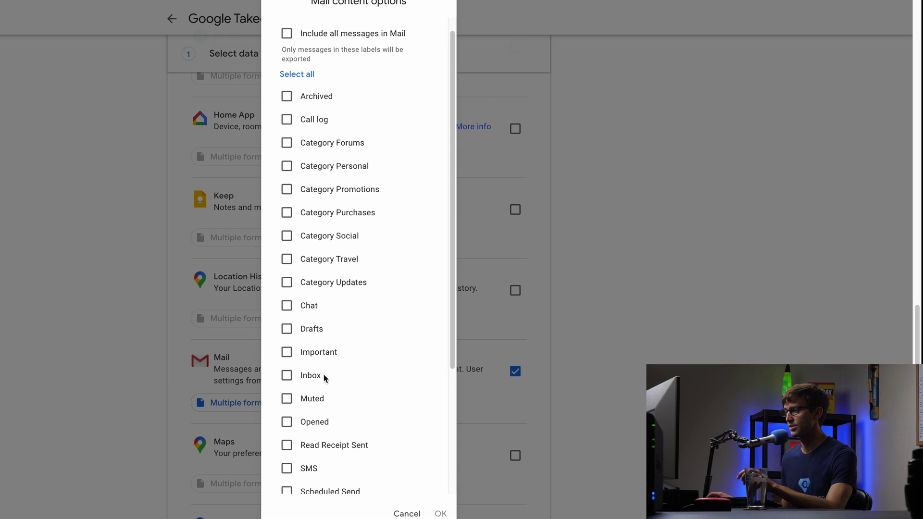
click(289, 376)
scroll(380, 383, down, 1)
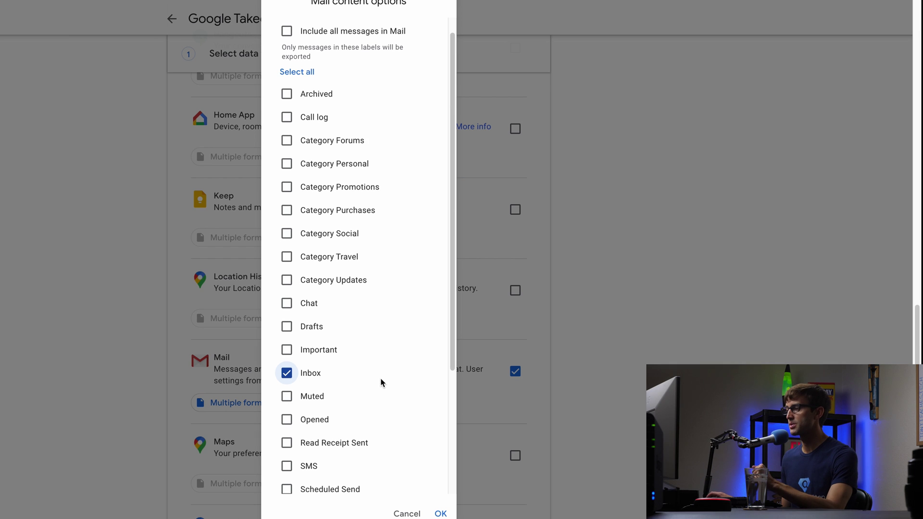
scroll(382, 379, down, 4)
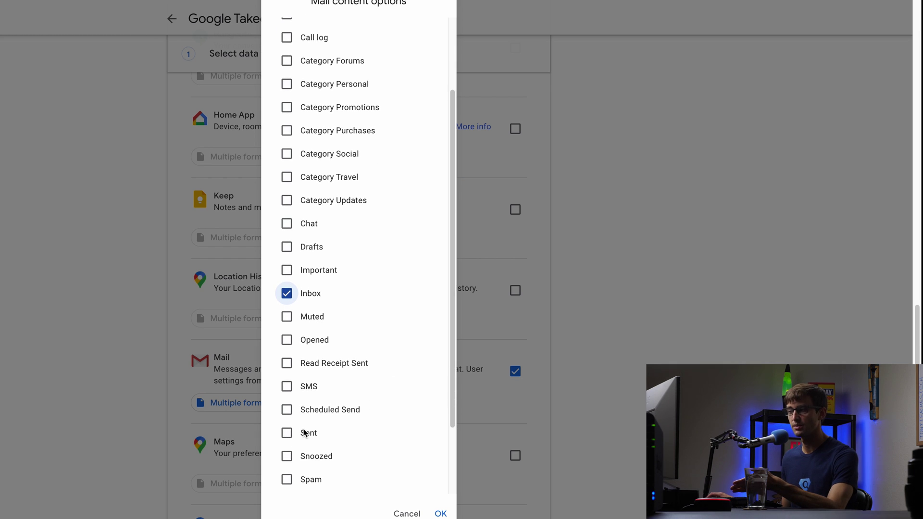
click(287, 437)
click(288, 434)
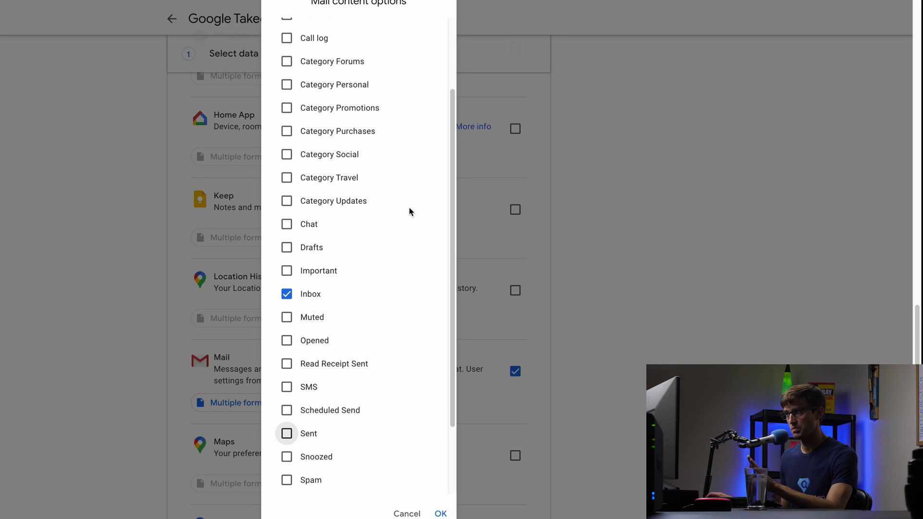
scroll(409, 210, up, 3)
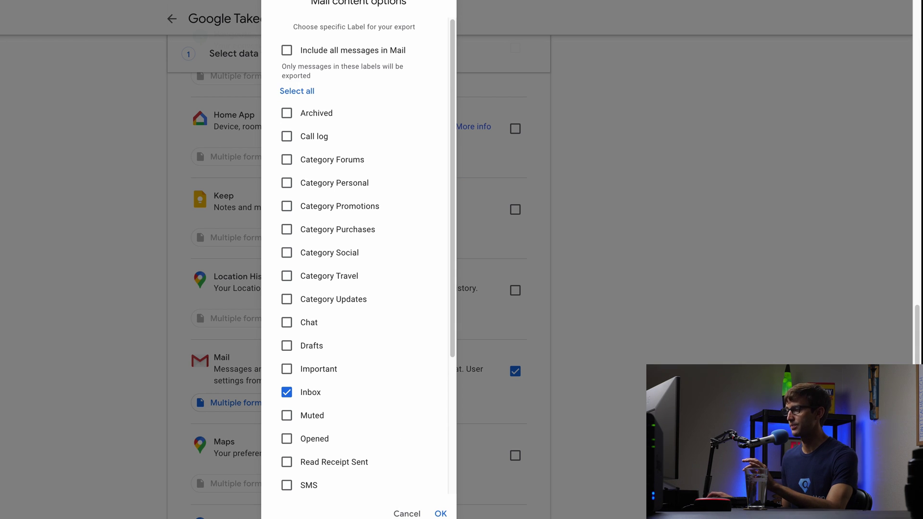
click(440, 513)
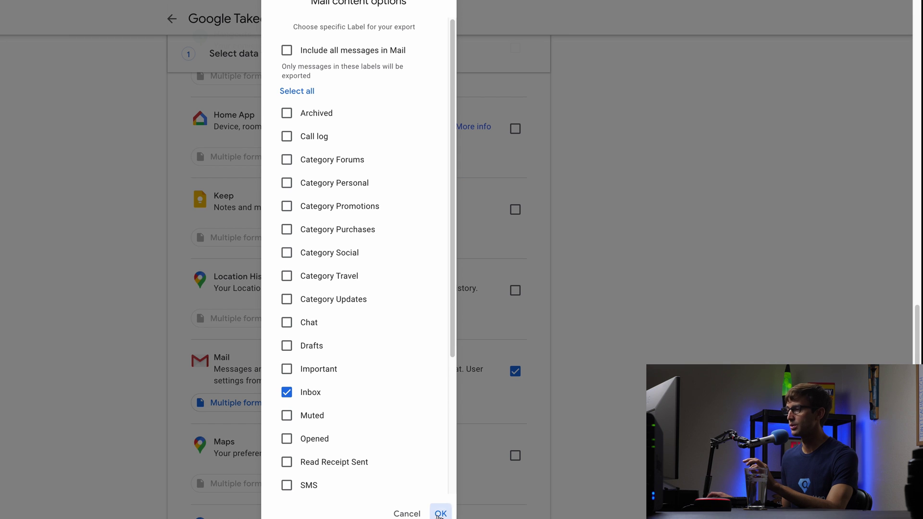
scroll(579, 406, down, 20)
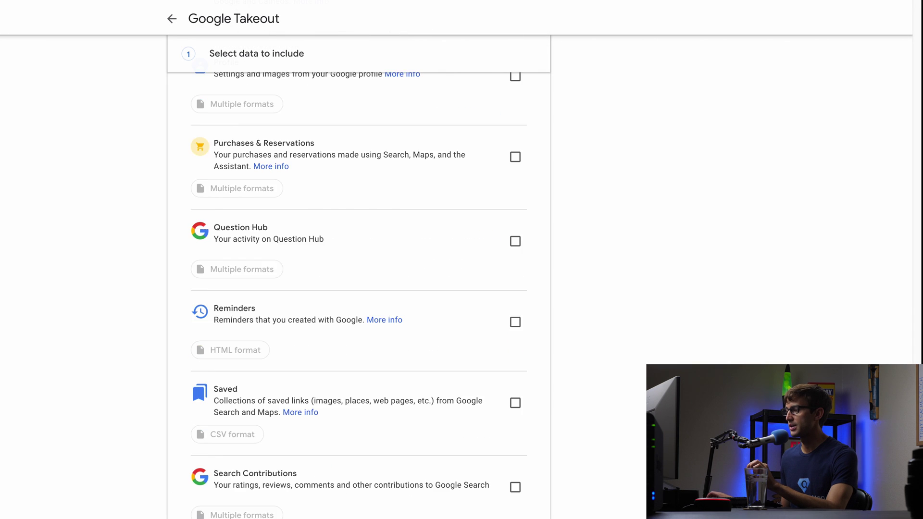
click(493, 409)
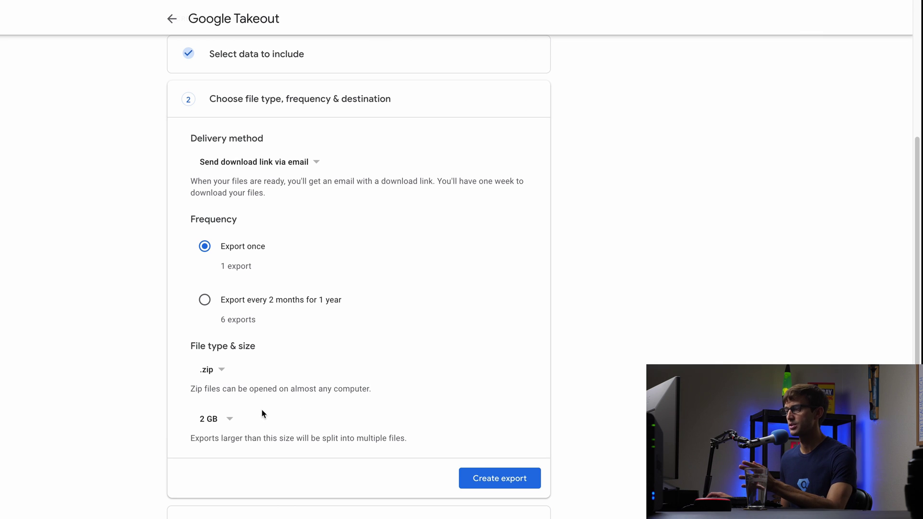
click(235, 423)
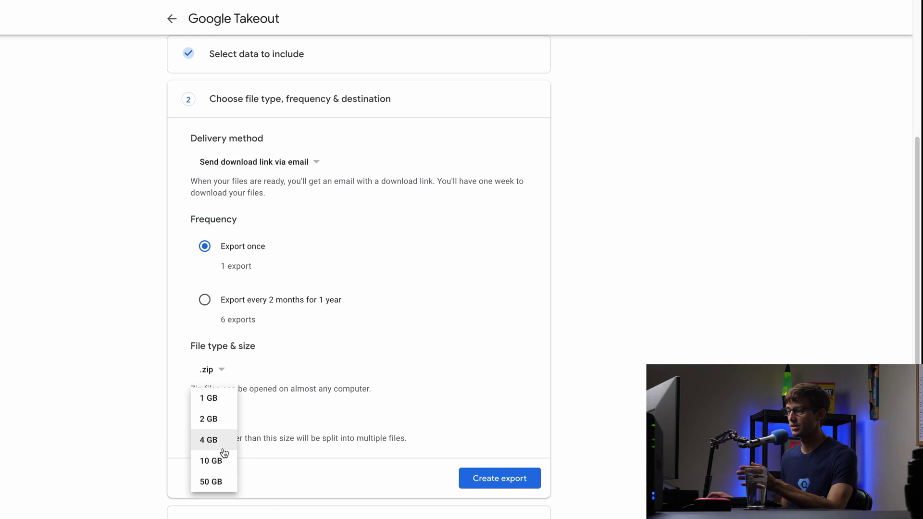
click(277, 410)
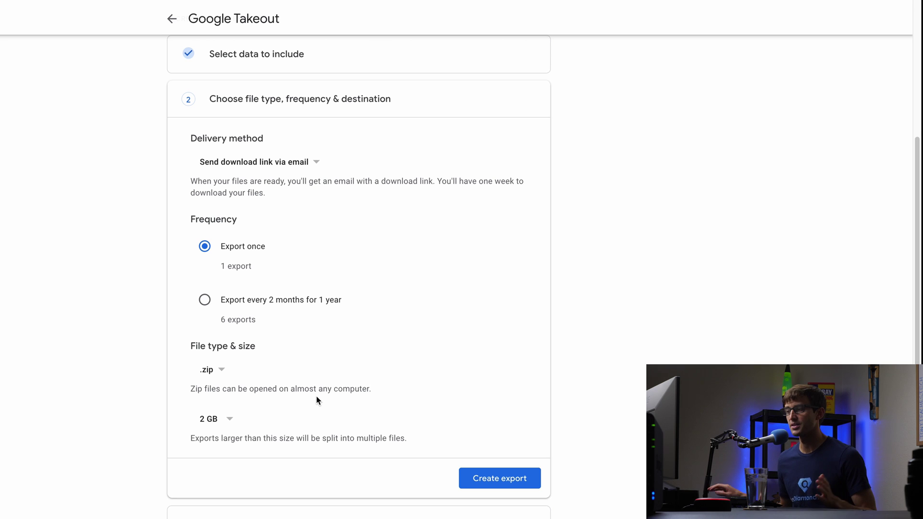
click(230, 419)
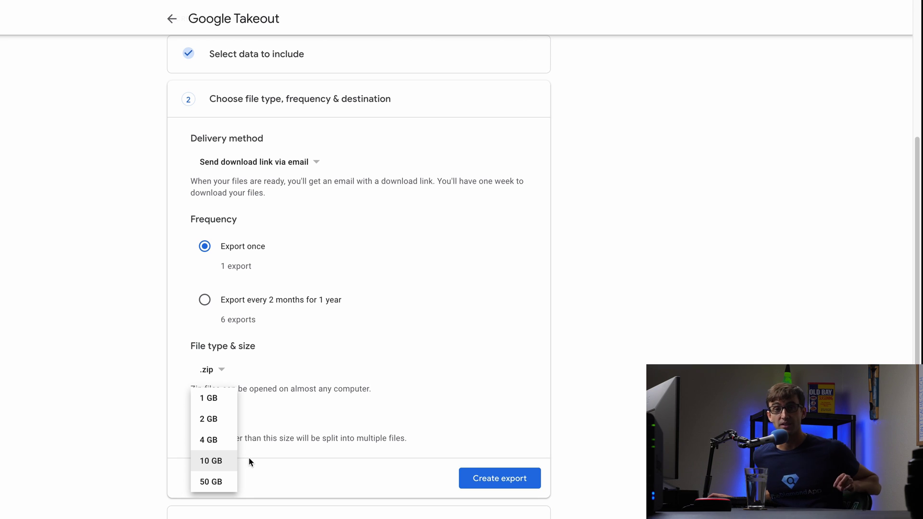
click(217, 418)
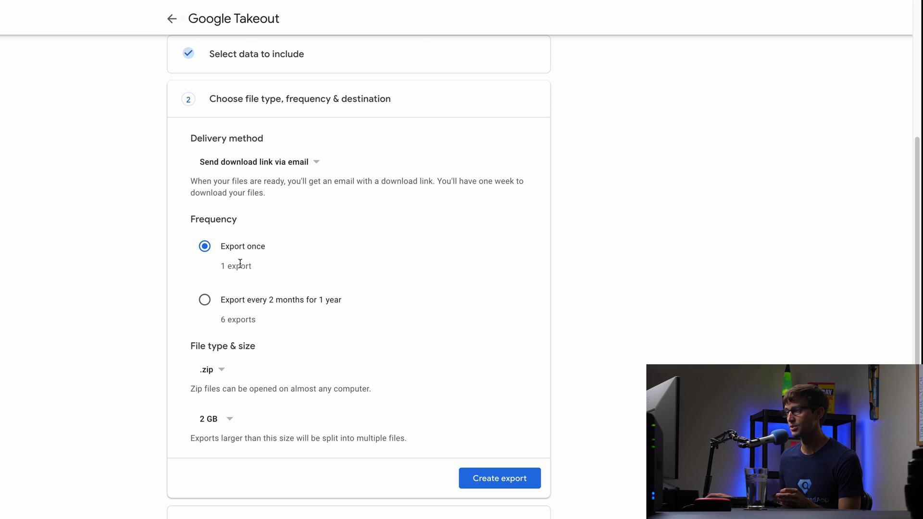
- Create the Inbox-only Mail export
click(487, 478)
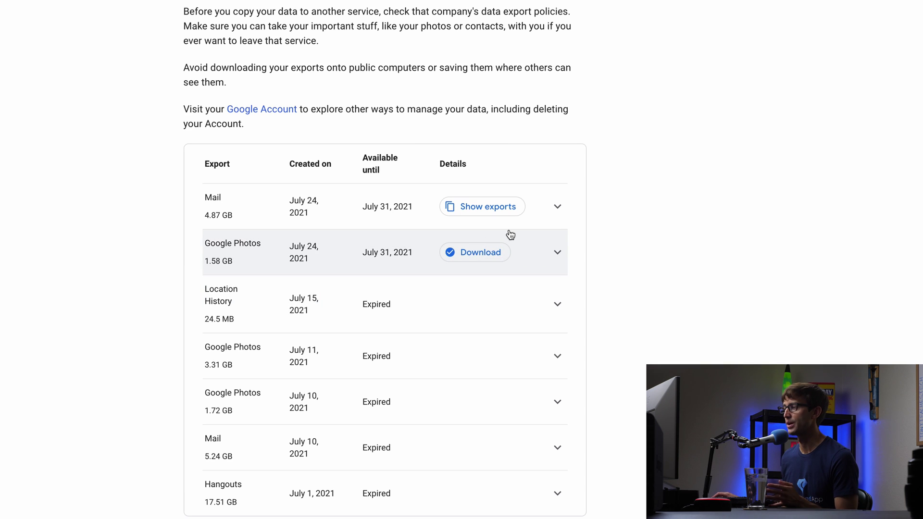
- Show the Mail export's parts and download part 2 (<1 MB) and part 1 (4.87 GB)
click(557, 207)
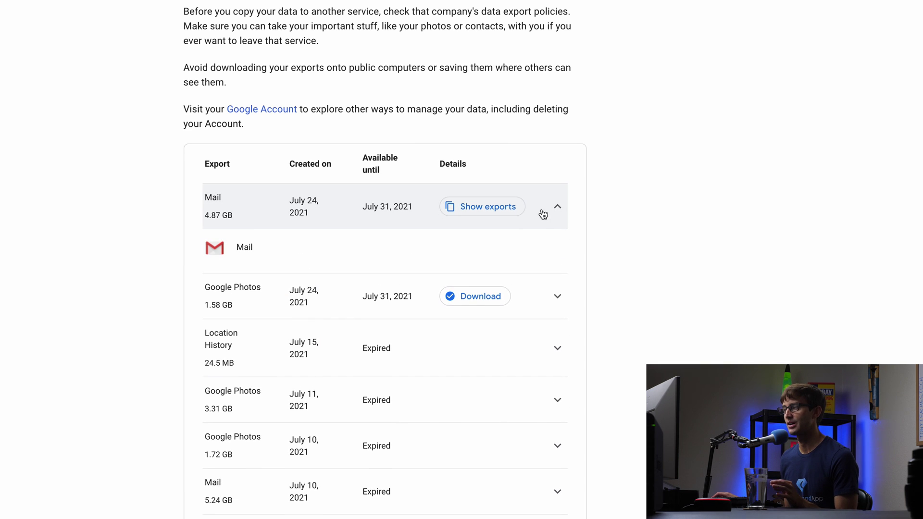
click(509, 209)
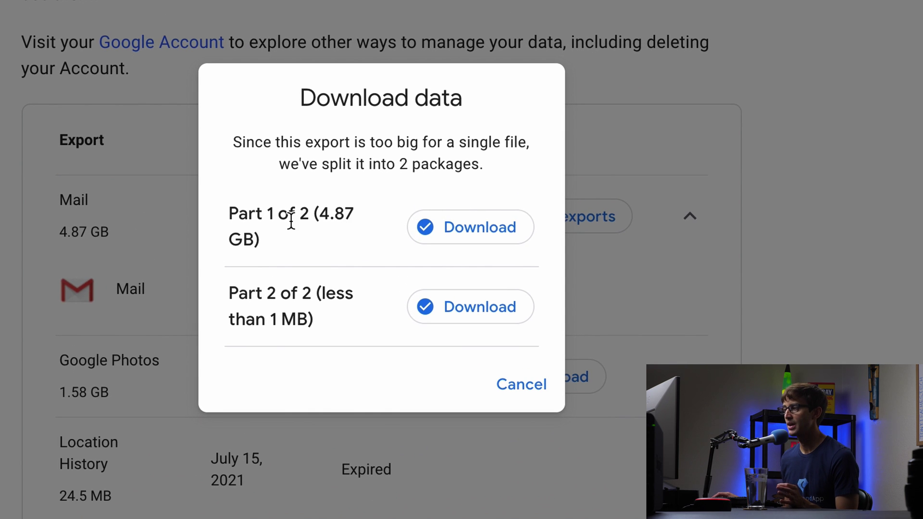
drag(325, 217, 281, 247)
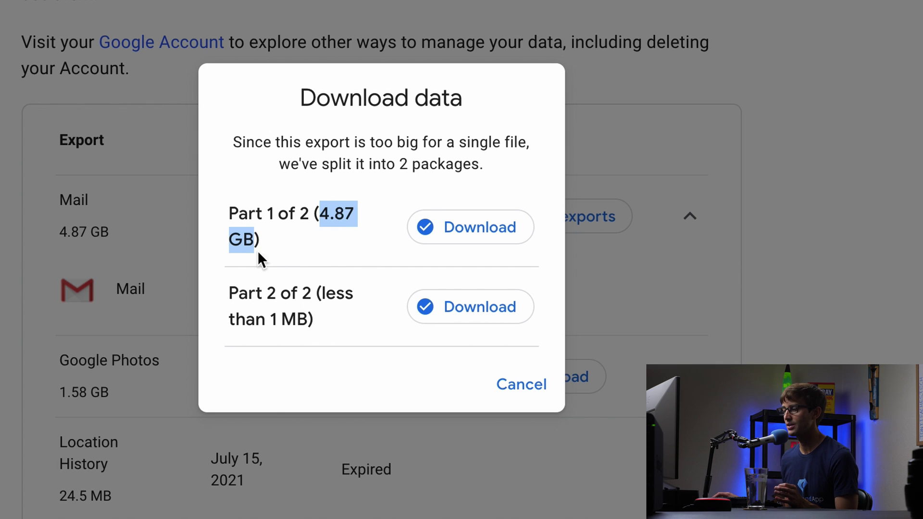
drag(322, 293, 299, 318)
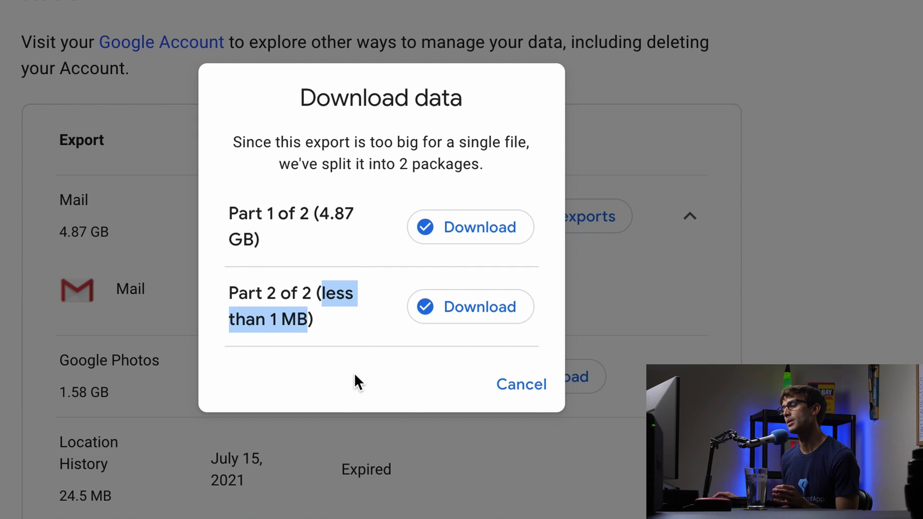
click(346, 315)
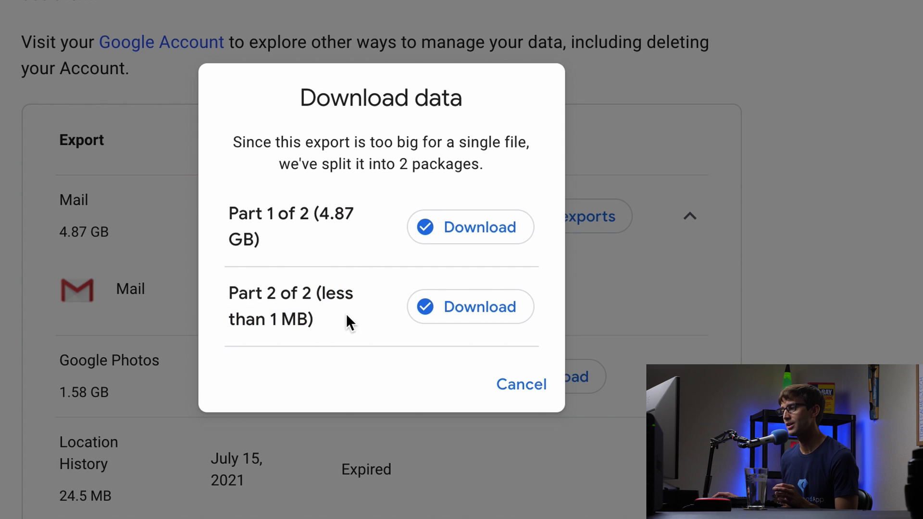
click(463, 310)
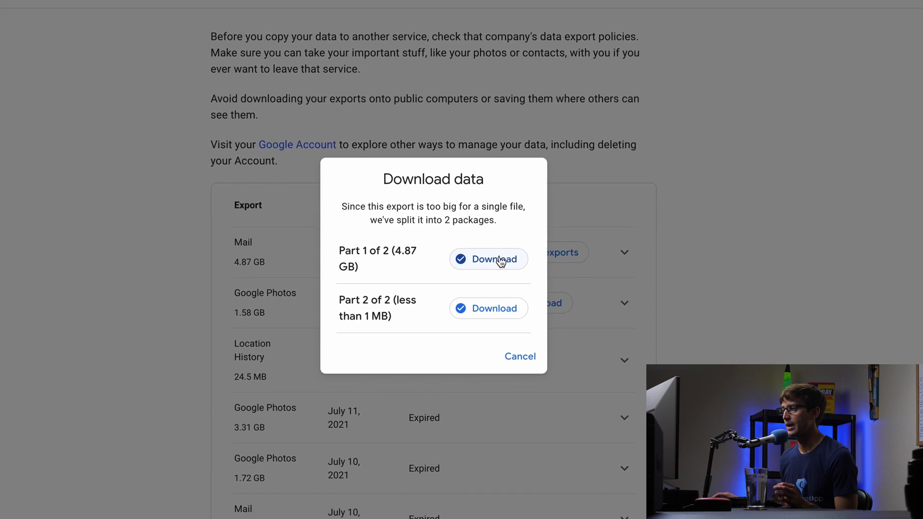
click(494, 257)
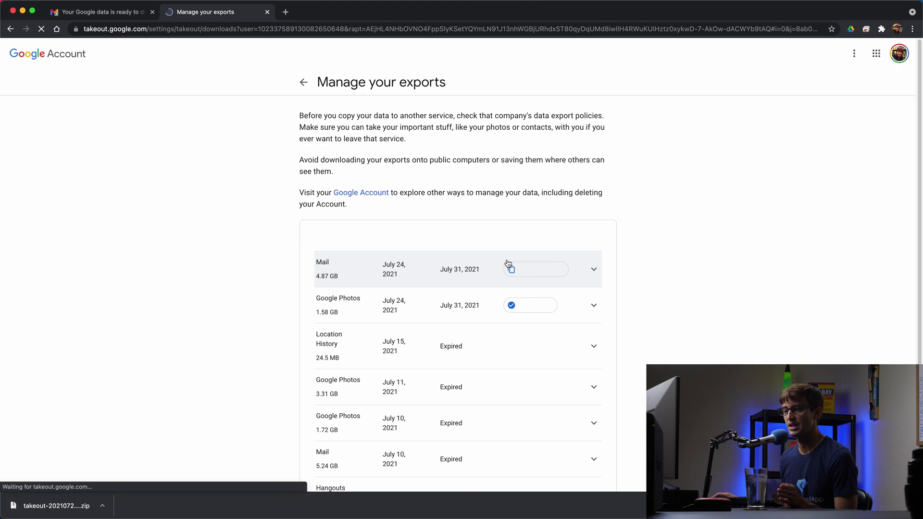
click(518, 268)
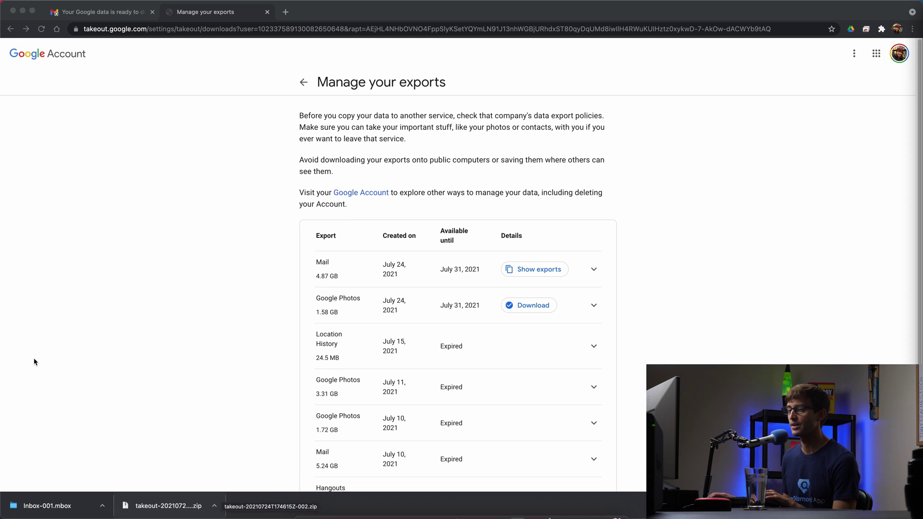
- Drag Inbox-001.mbox and the takeout zip to the desktop and try opening the mbox
drag(2, 309, 441, 361)
drag(483, 509, 358, 438)
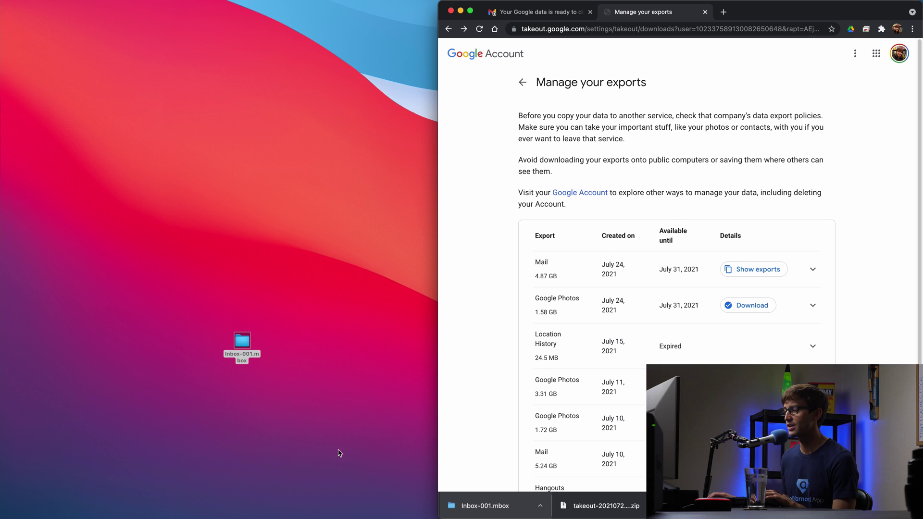
drag(579, 510, 286, 342)
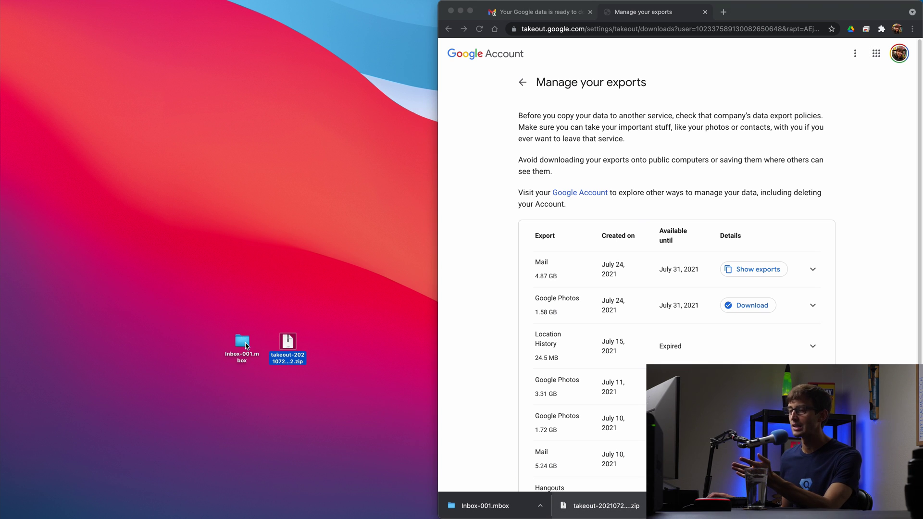
click(241, 343)
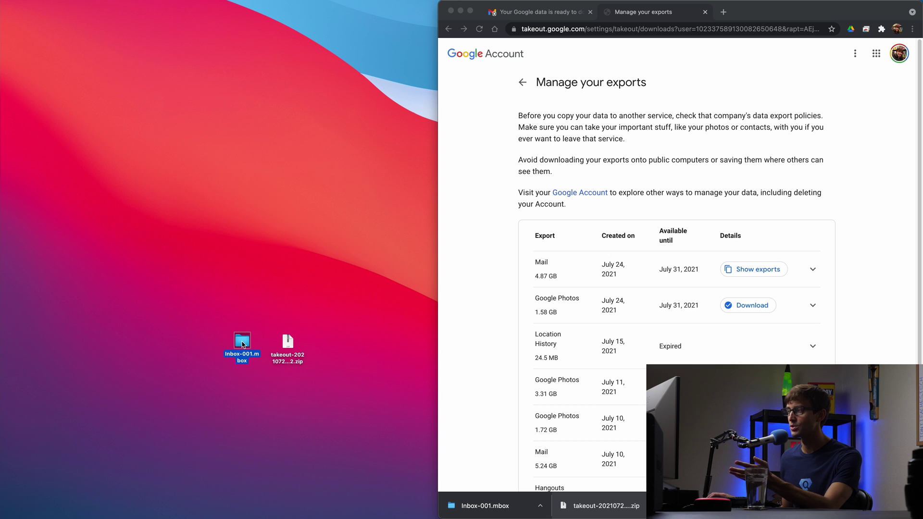
double_click(243, 342)
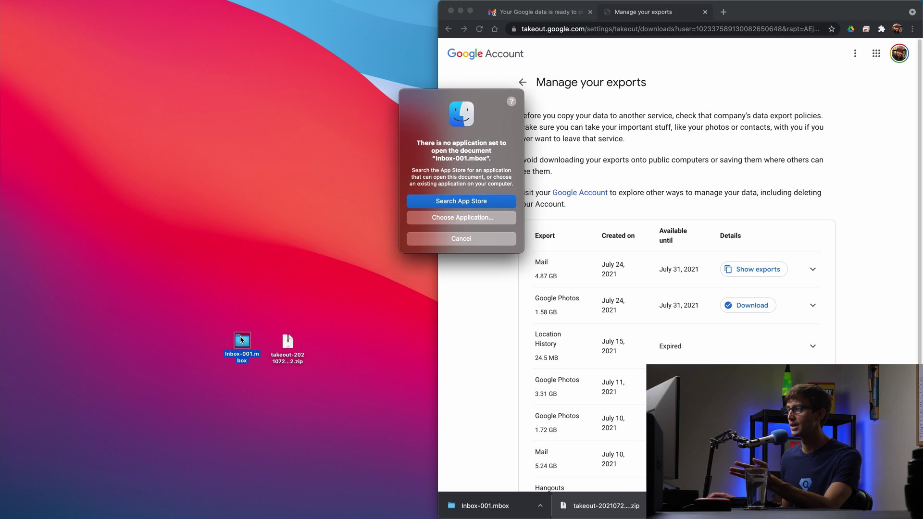
- Dismiss the no-application dialog and close the thunderbird.net Chrome window
click(462, 239)
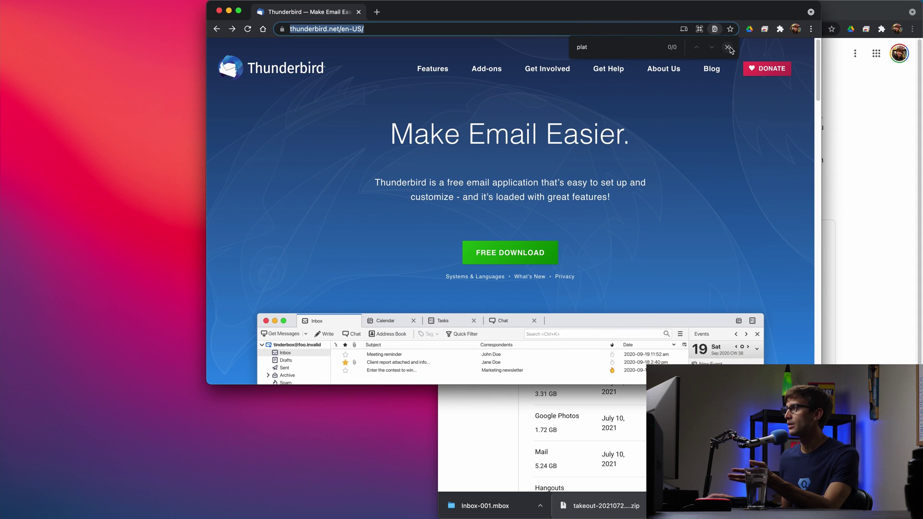
click(728, 47)
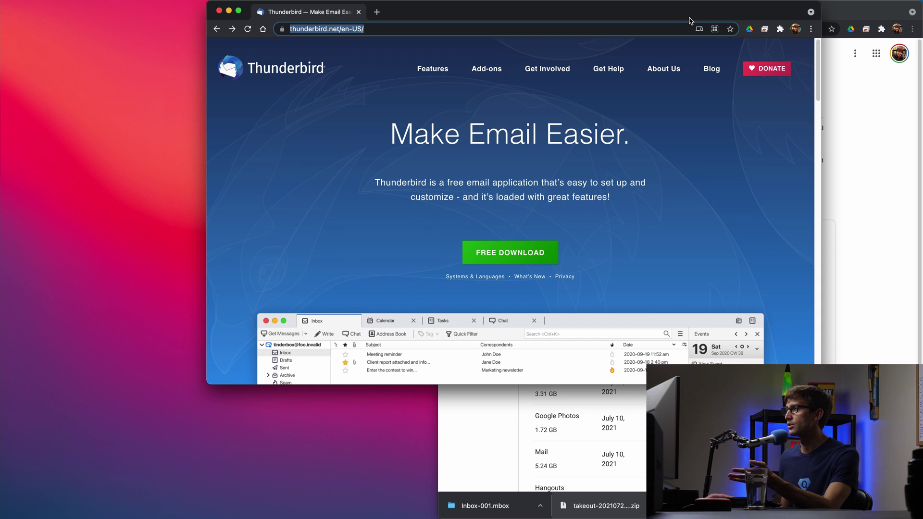
double_click(521, 13)
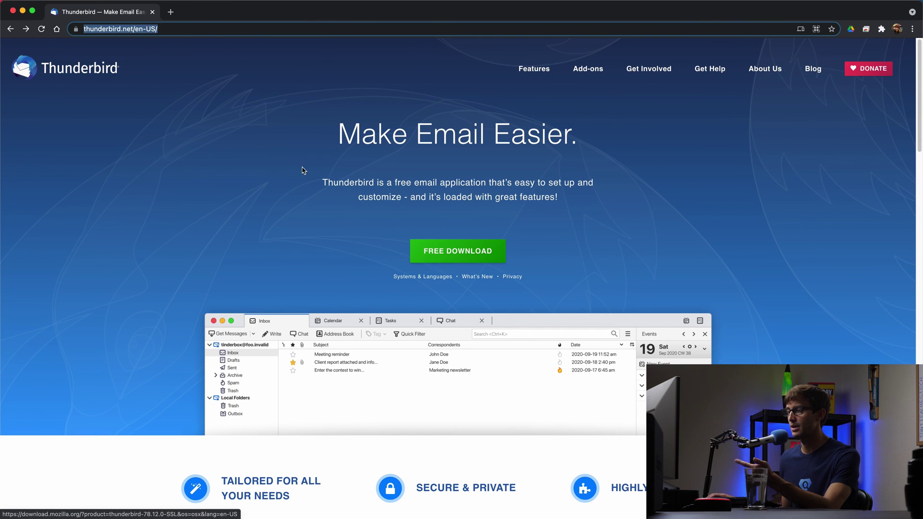
click(152, 15)
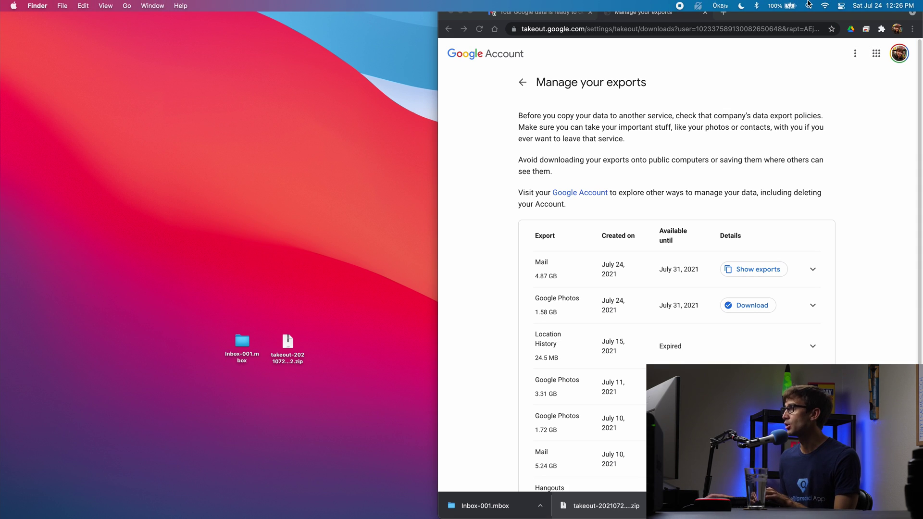
- Launch Thunderbird via Spotlight and shift Inbox-001.mbox further left on the desktop
click(808, 4)
text(thun)
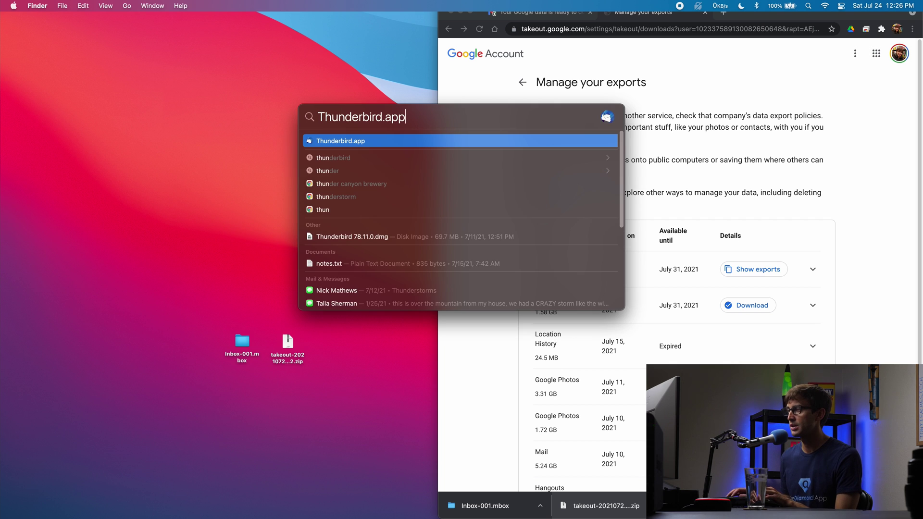
key(Return)
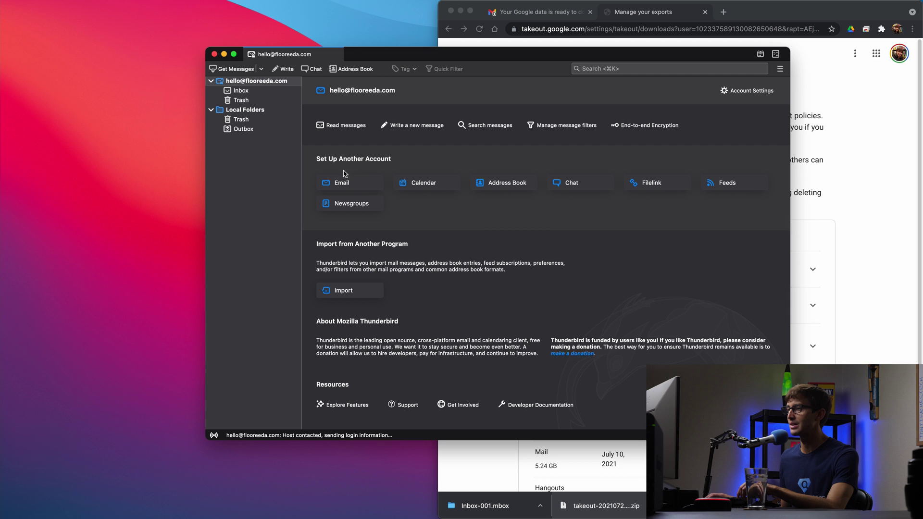
drag(385, 56, 520, 61)
click(241, 342)
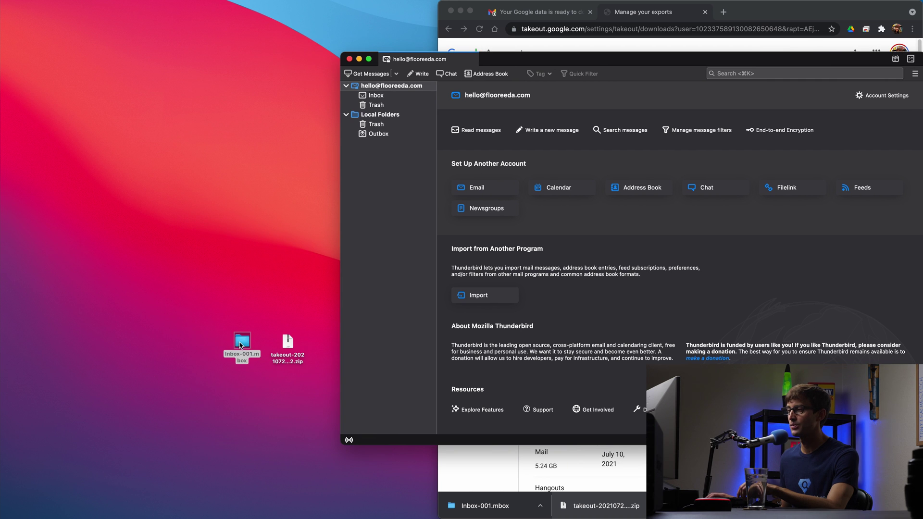
drag(242, 345, 117, 334)
drag(581, 61, 451, 67)
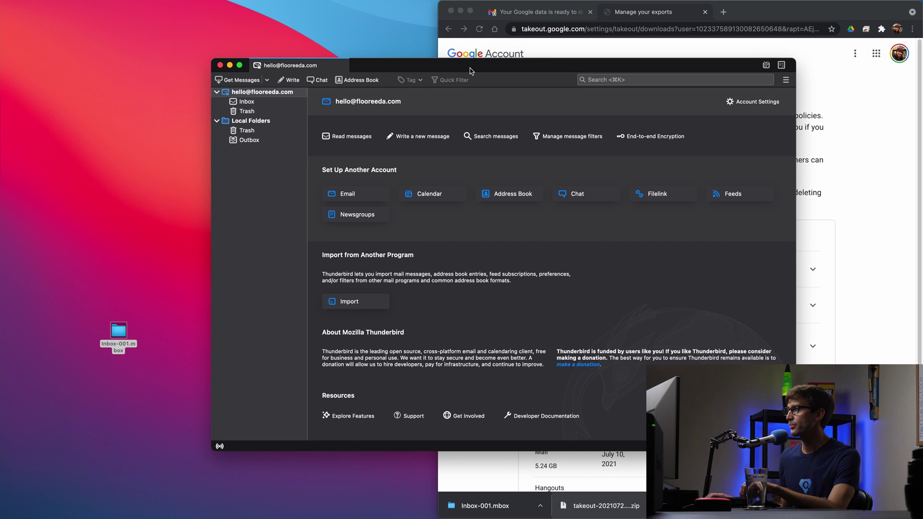
- Bring up Thunderbird's Tools menu
mouse_move(222, 3)
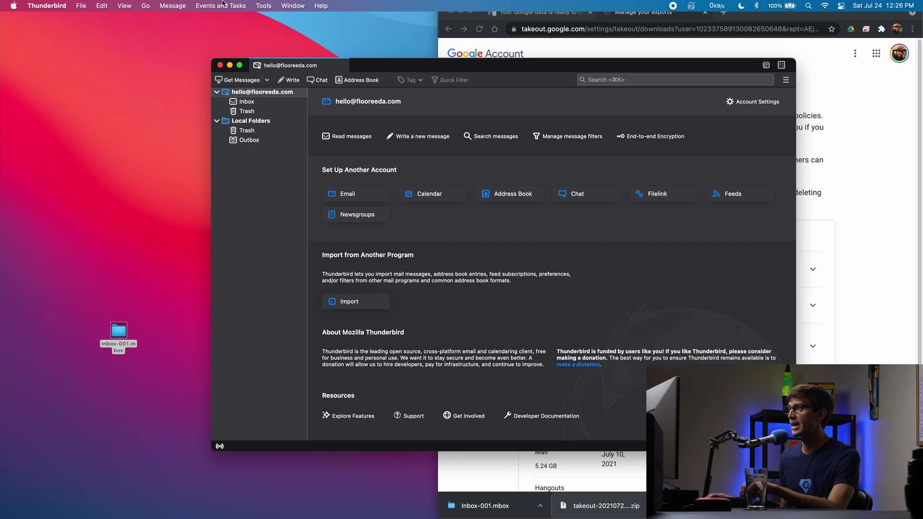
click(264, 4)
click(264, 4)
click(264, 4)
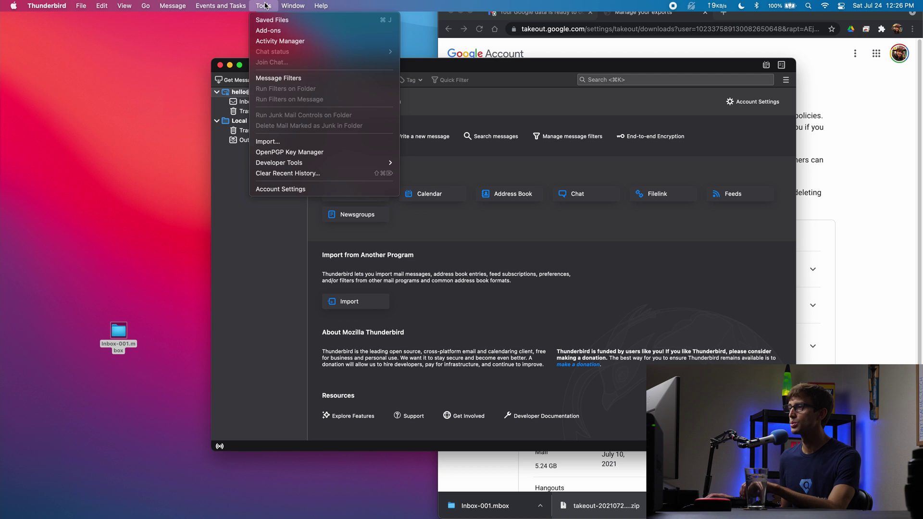
- Search Add-ons for 'importexporttools' and install ImportExportTools NG, granting its permissions
click(297, 33)
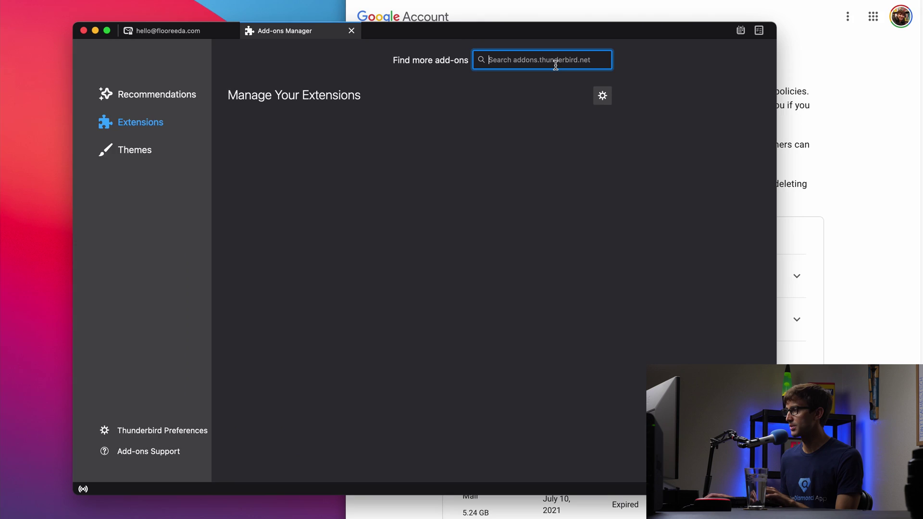
text(importe)
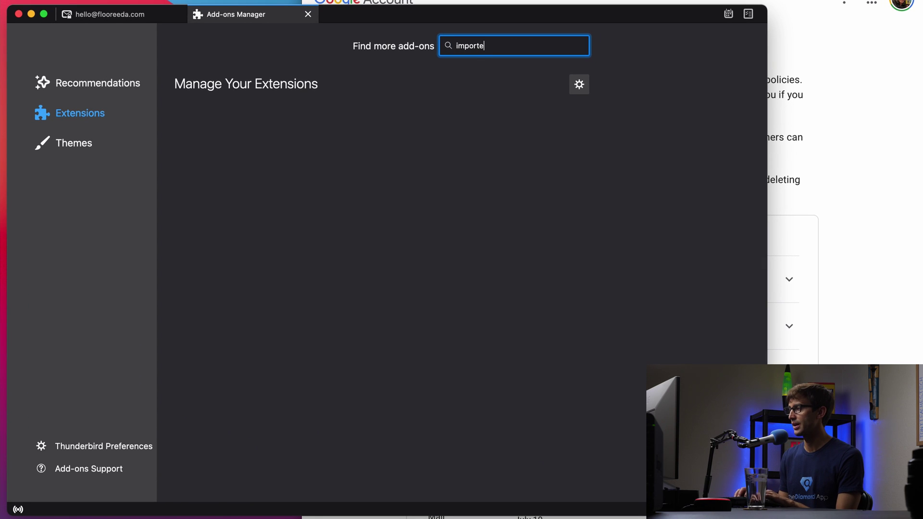
text(xporttools)
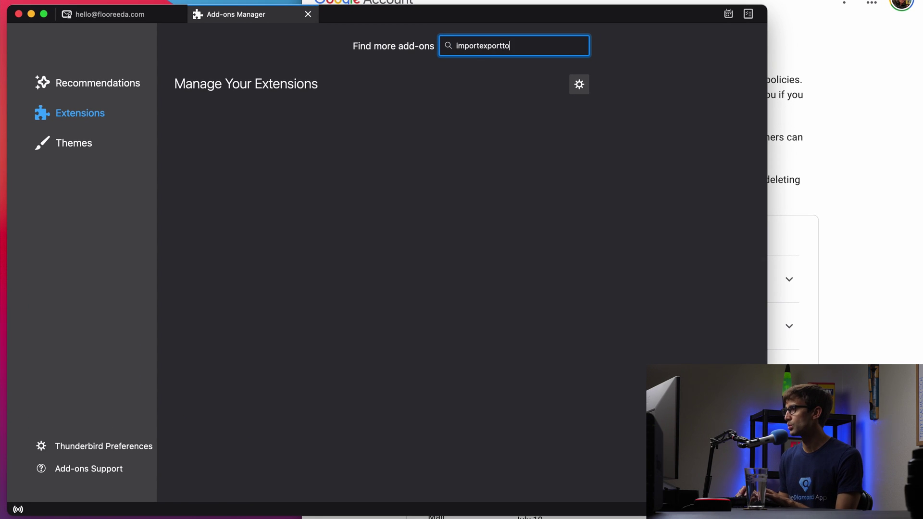
key(Return)
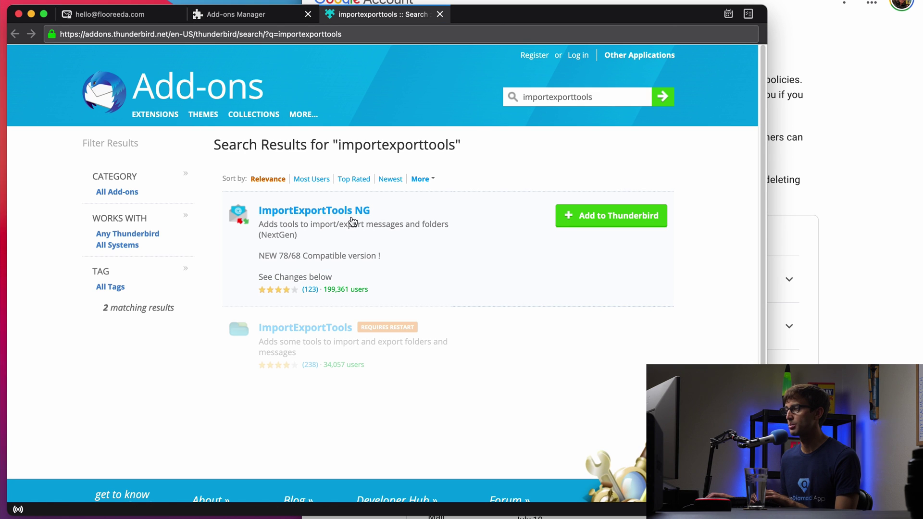
click(626, 217)
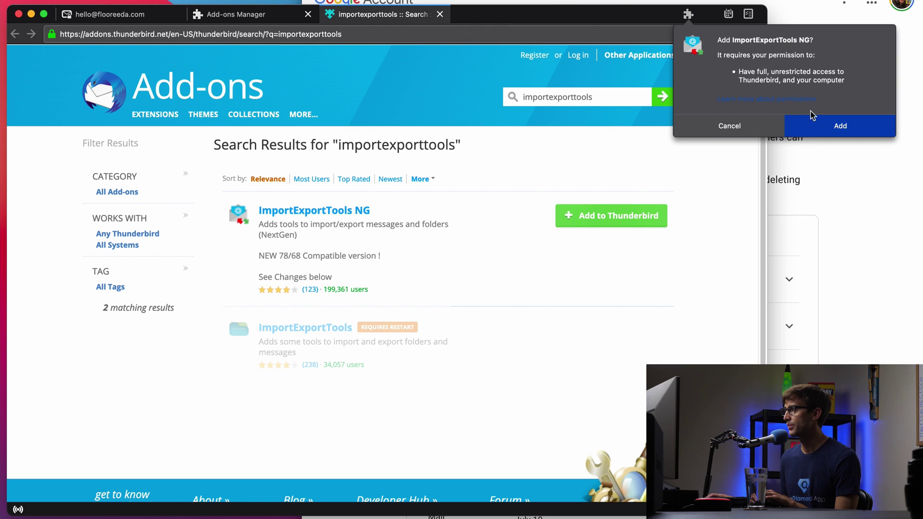
click(839, 128)
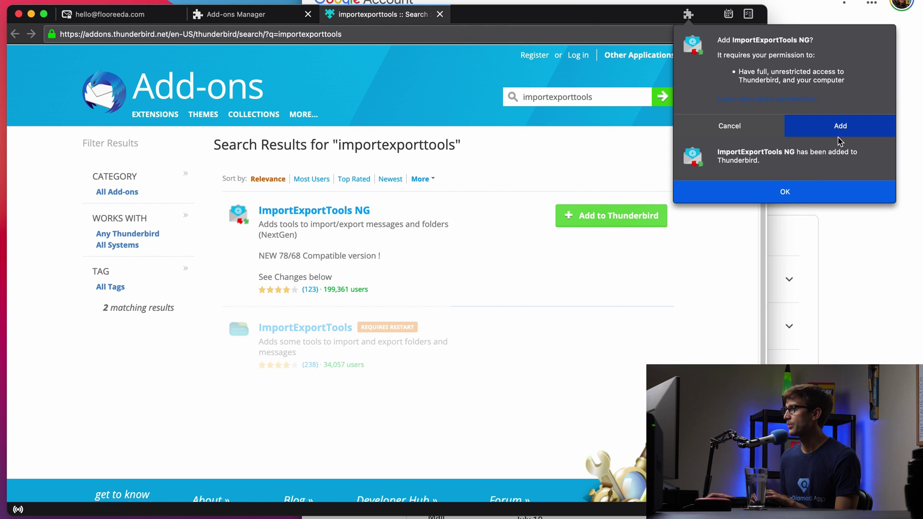
click(806, 187)
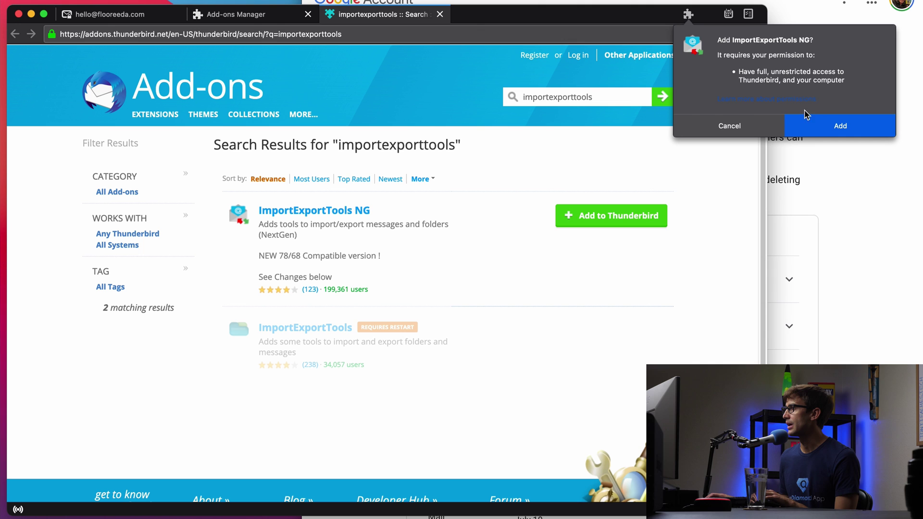
click(846, 126)
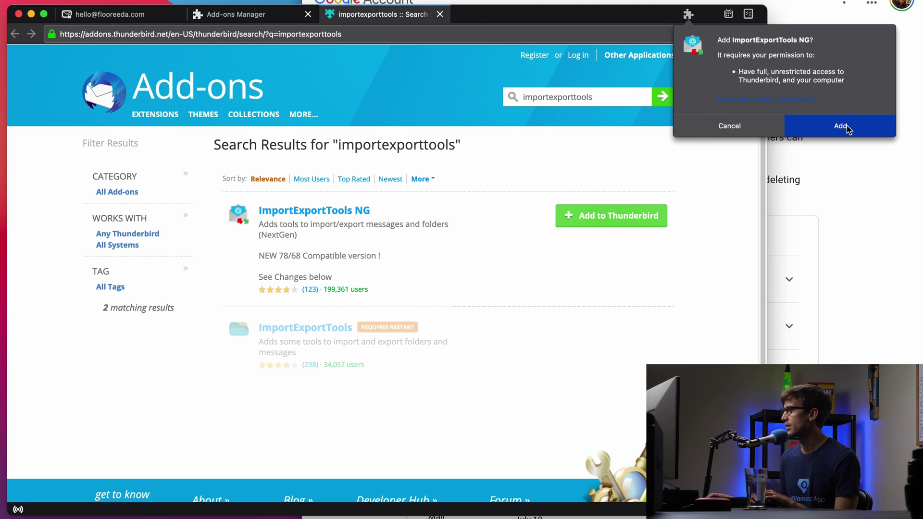
click(729, 125)
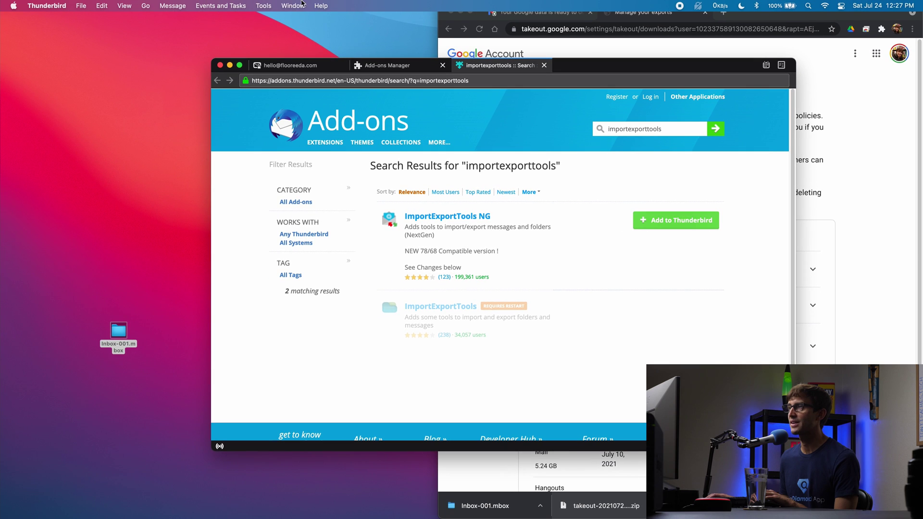
- Check the Tools menu for the newly installed ImportExportTools NG
click(264, 6)
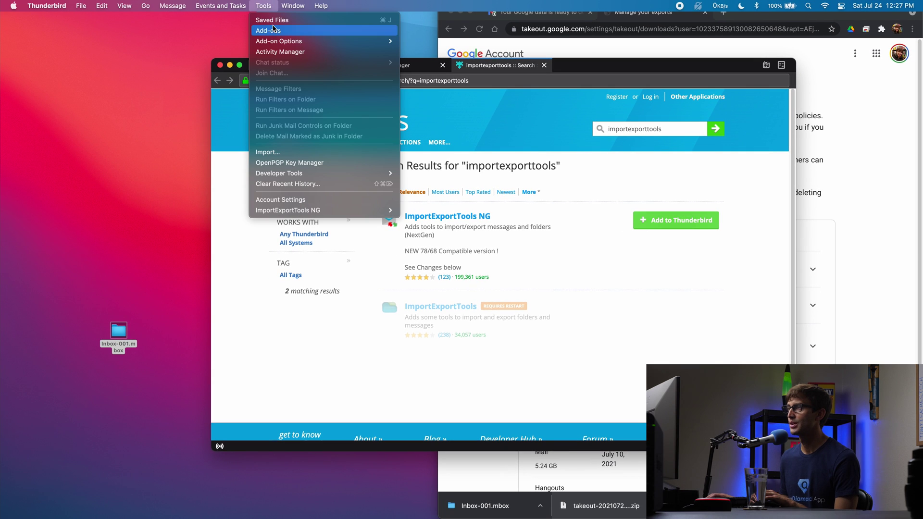
mouse_move(316, 214)
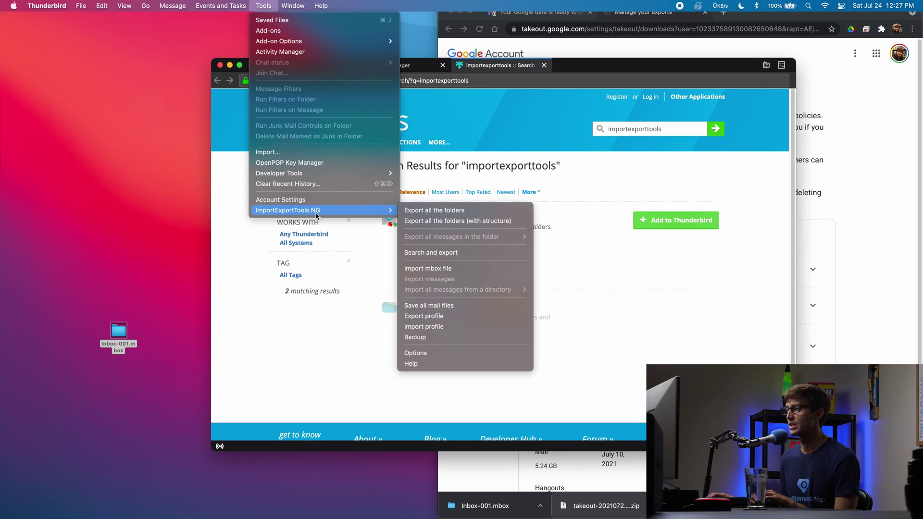
click(307, 332)
- Close the add-on tabs and return to the account overview page
click(544, 66)
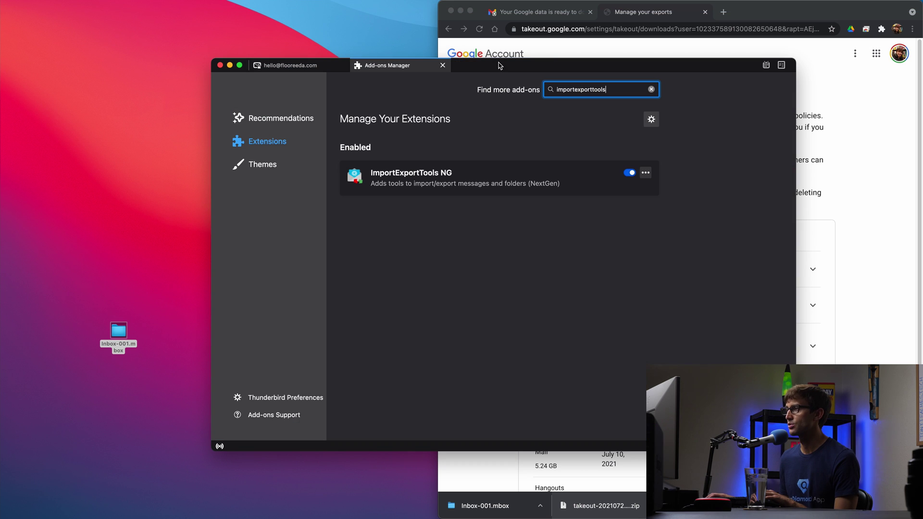
click(442, 65)
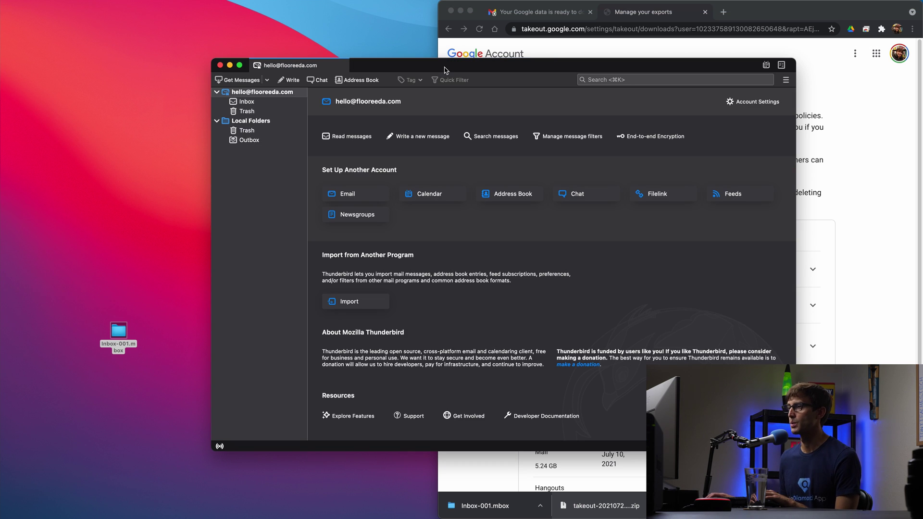
click(266, 102)
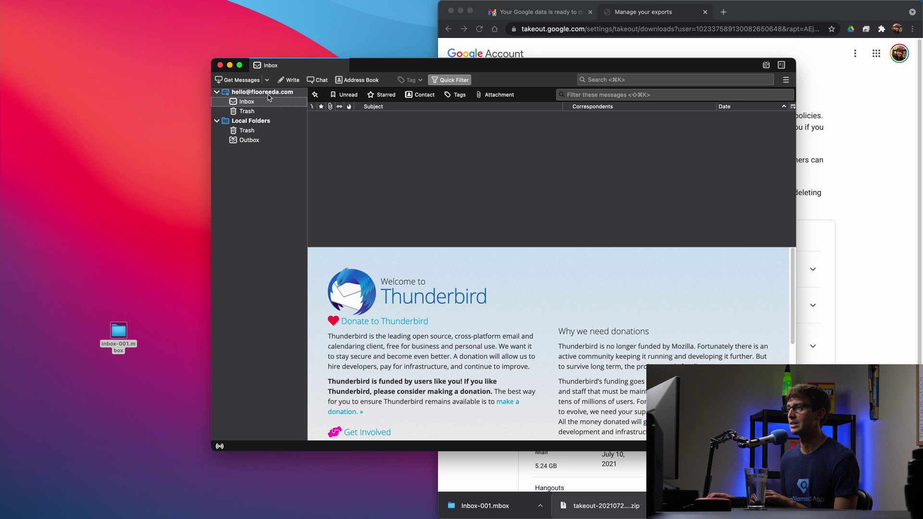
click(270, 94)
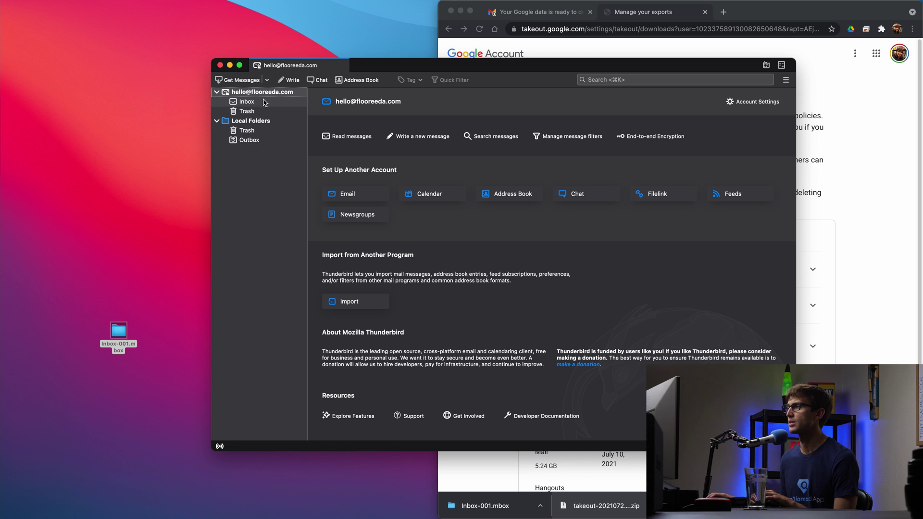
- Launch ImportExportTools NG's 'Import mbox file' from the Tools menu
click(262, 5)
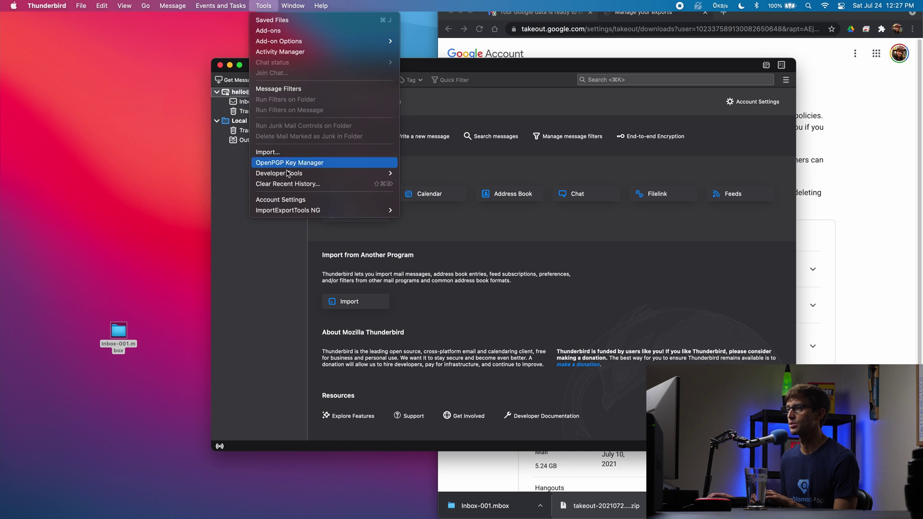
mouse_move(303, 212)
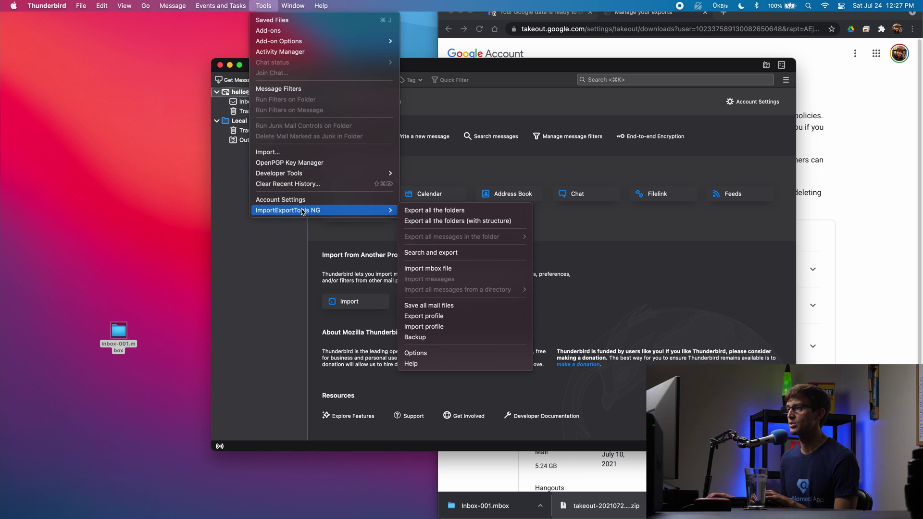
click(484, 269)
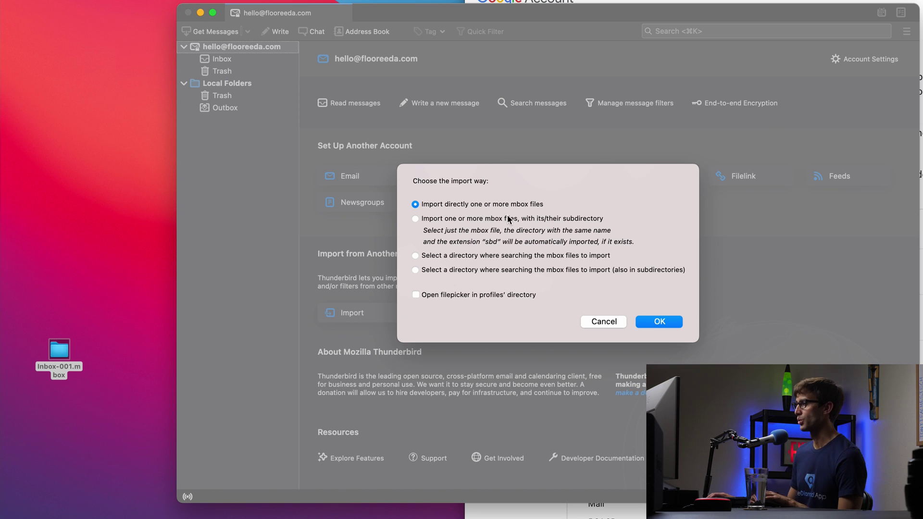
- Import Inbox-001.mbox from the Desktop directly as an mbox file
click(656, 322)
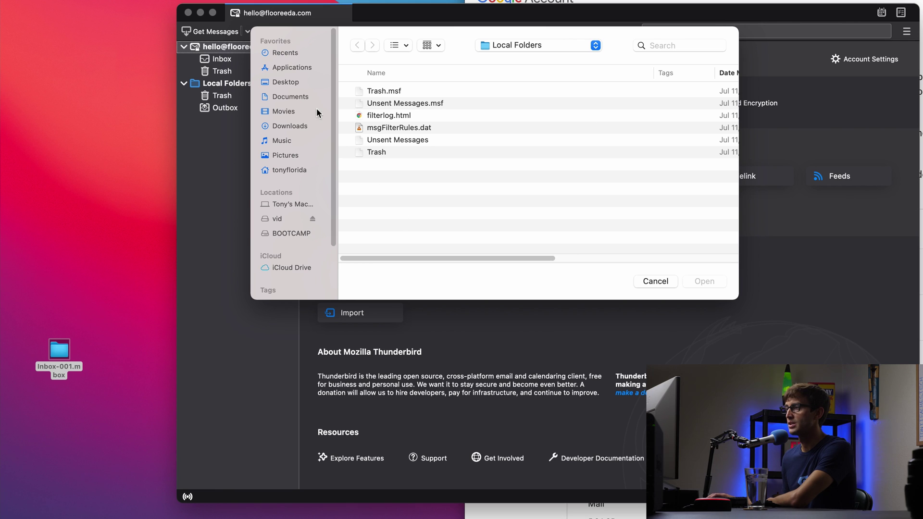
click(298, 85)
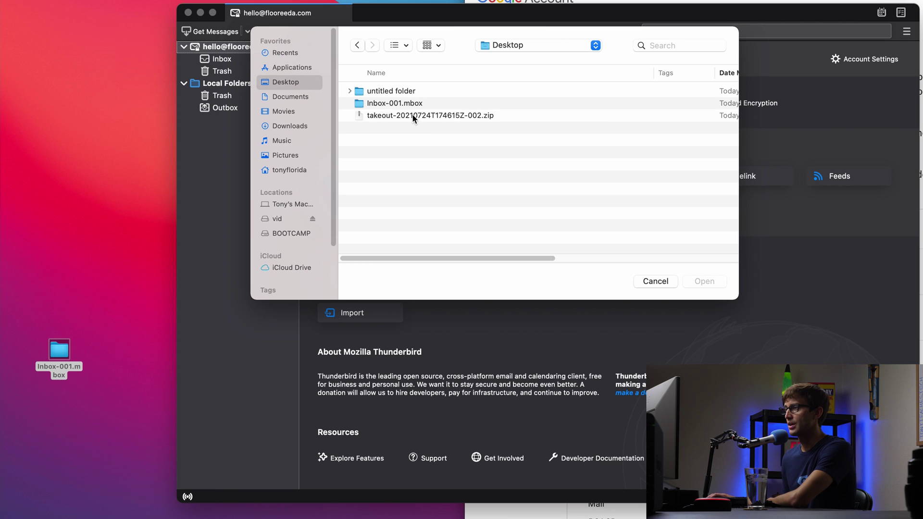
click(382, 104)
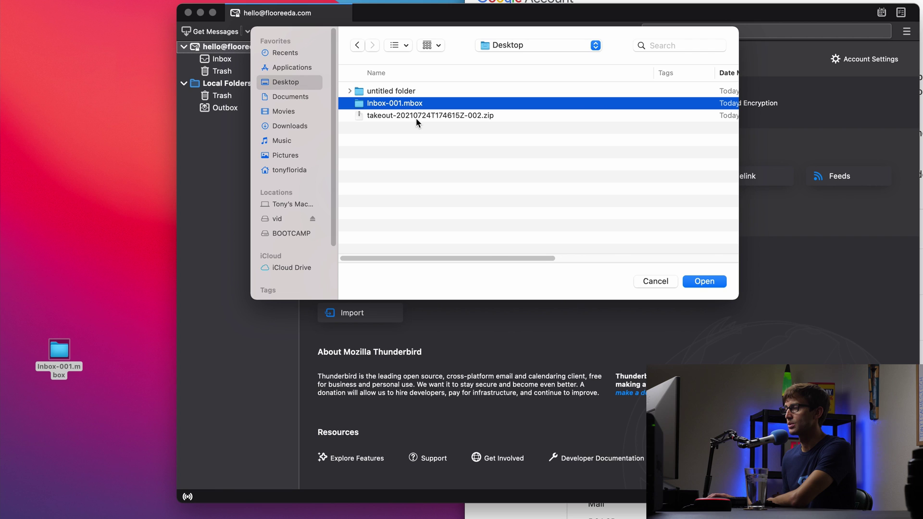
click(705, 282)
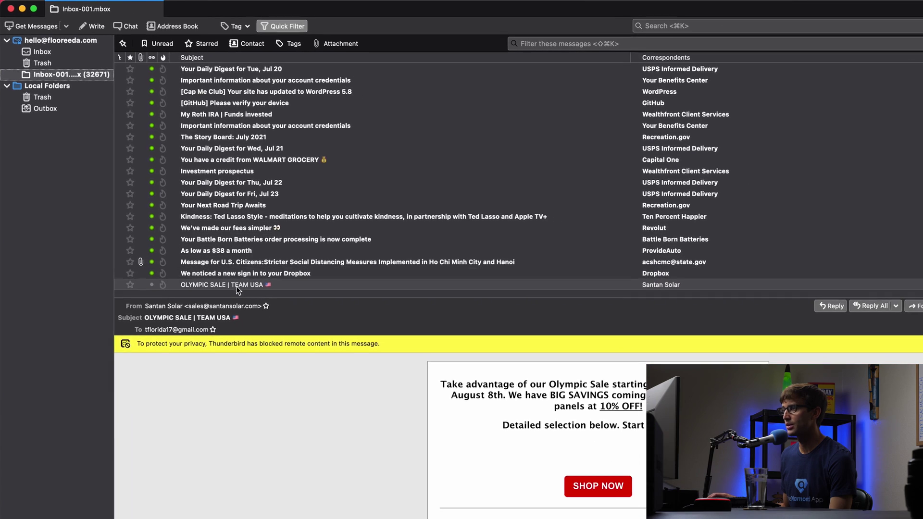
- Review the imported OLYMPIC SALE message, then resize Thunderbird to the screen's left half
click(269, 351)
click(296, 321)
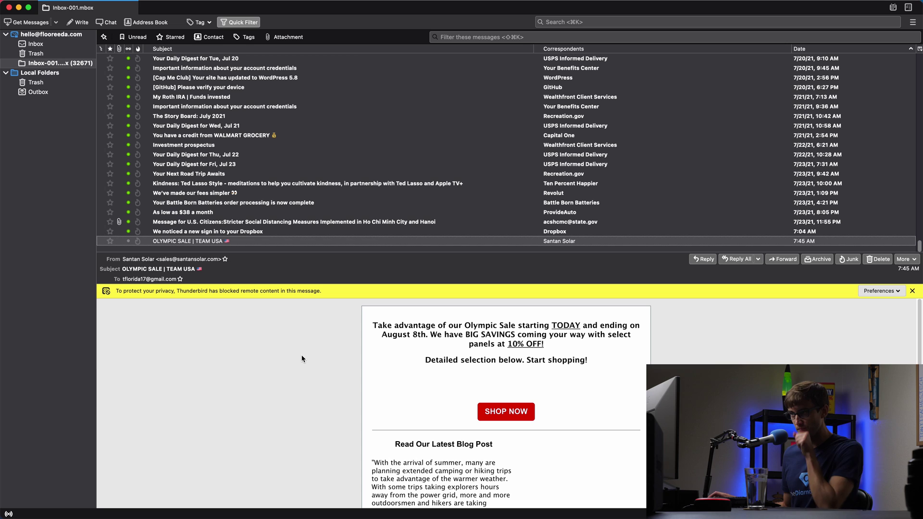
scroll(365, 380, down, 3)
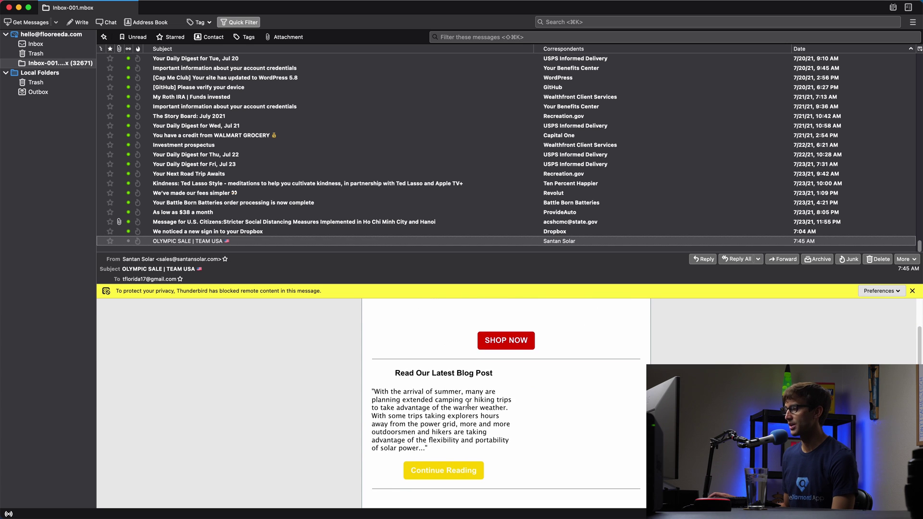
scroll(433, 399, up, 3)
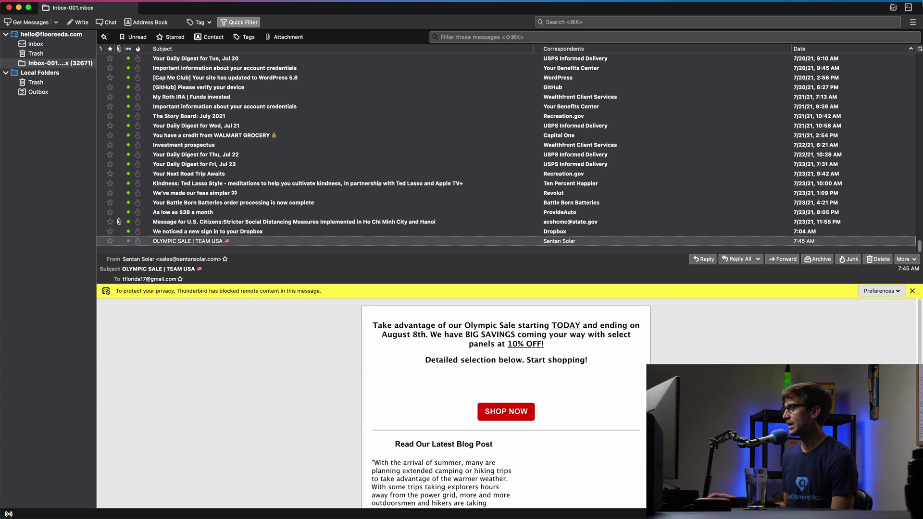
click(876, 20)
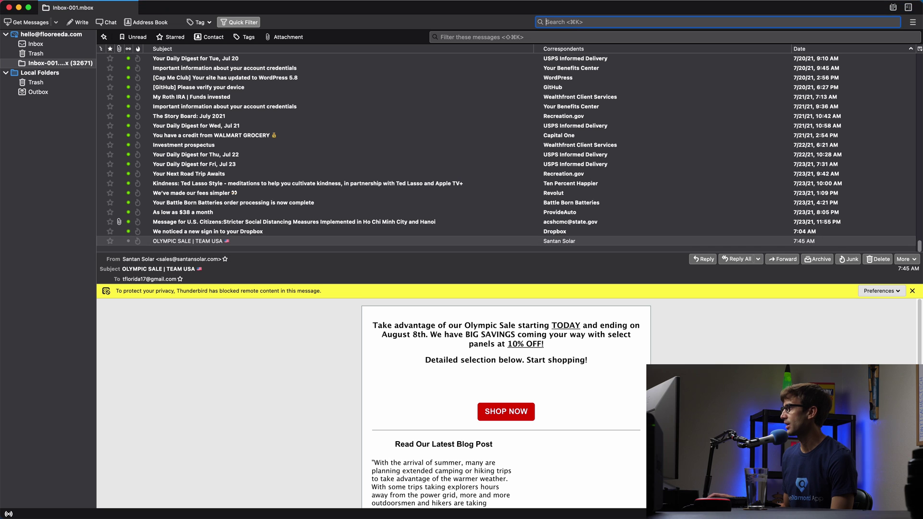
drag(811, 2, 517, 8)
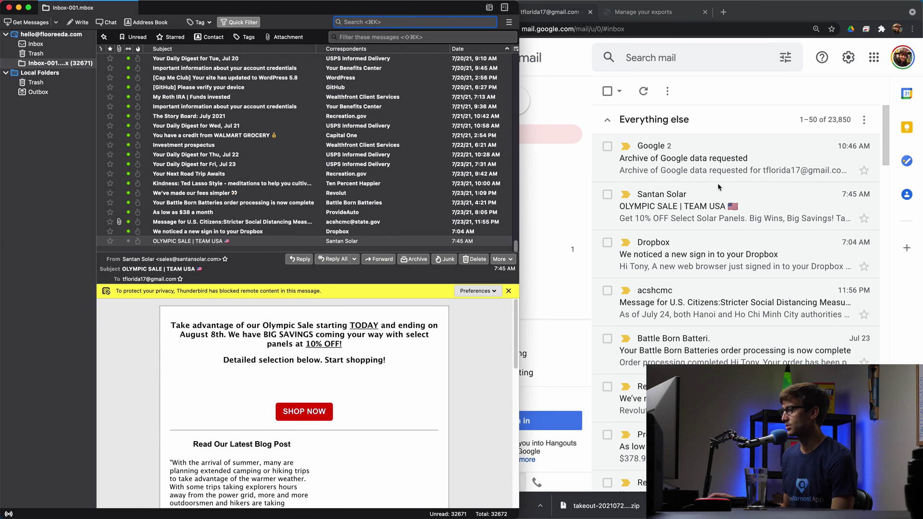
- Open and scroll through the Santan Solar OLYMPIC SALE | TEAM USA email in Gmail
click(709, 205)
click(693, 205)
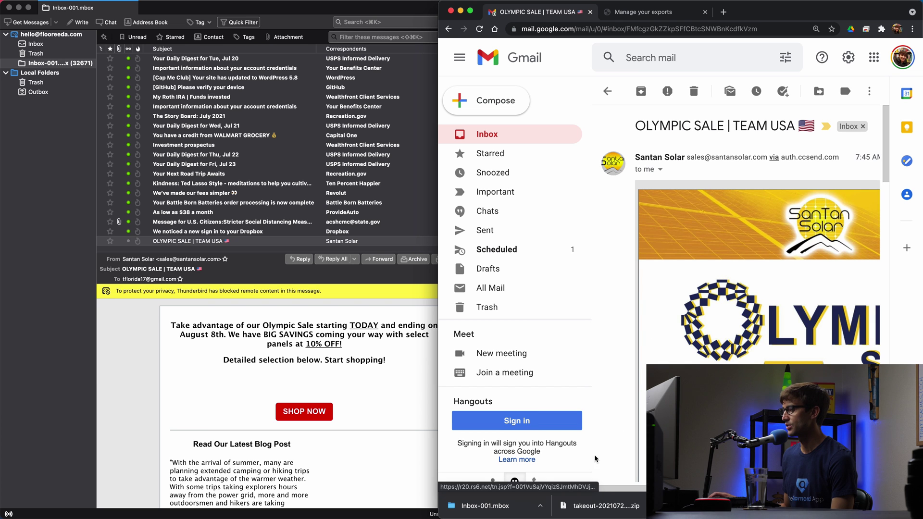
drag(693, 204, 479, 426)
scroll(735, 288, right, 1)
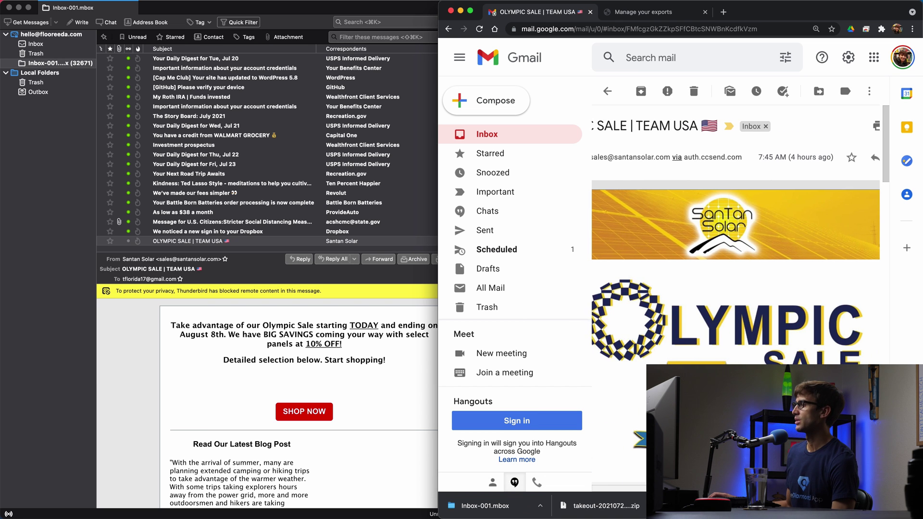
scroll(735, 288, down, 7)
scroll(735, 269, down, 6)
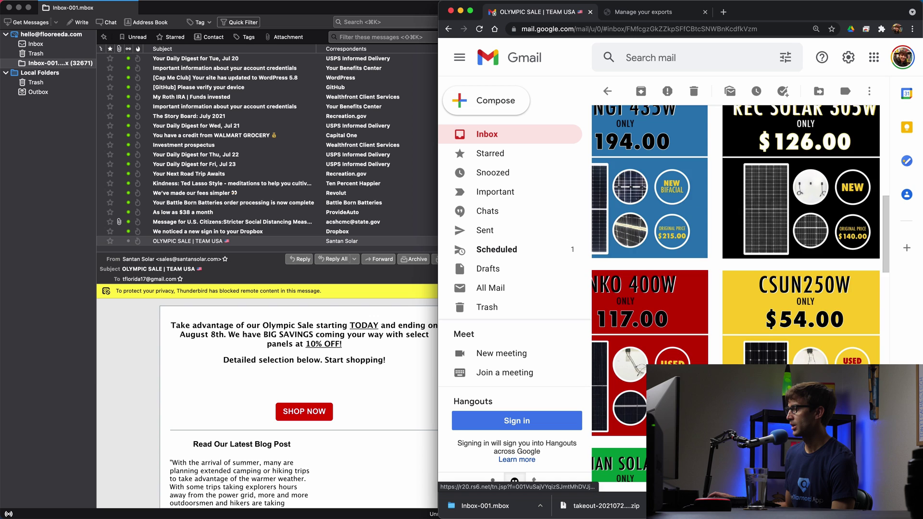
scroll(735, 269, up, 12)
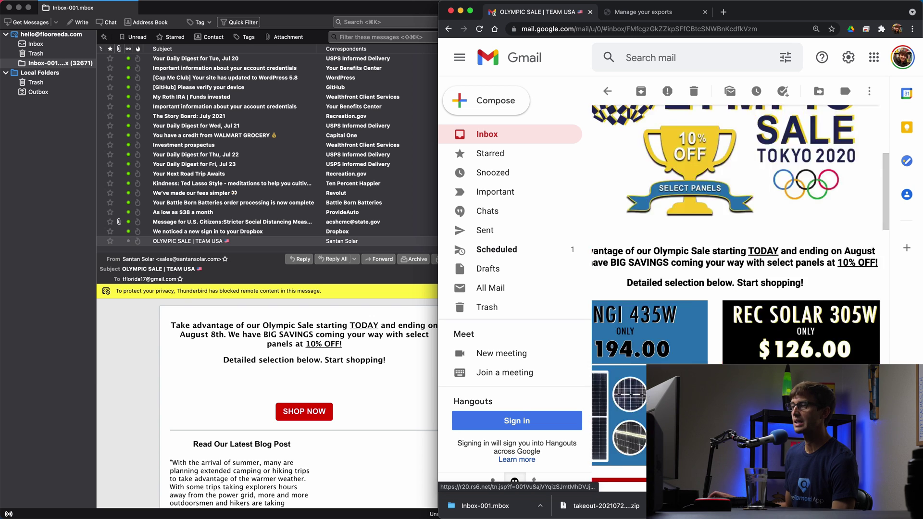
click(135, 296)
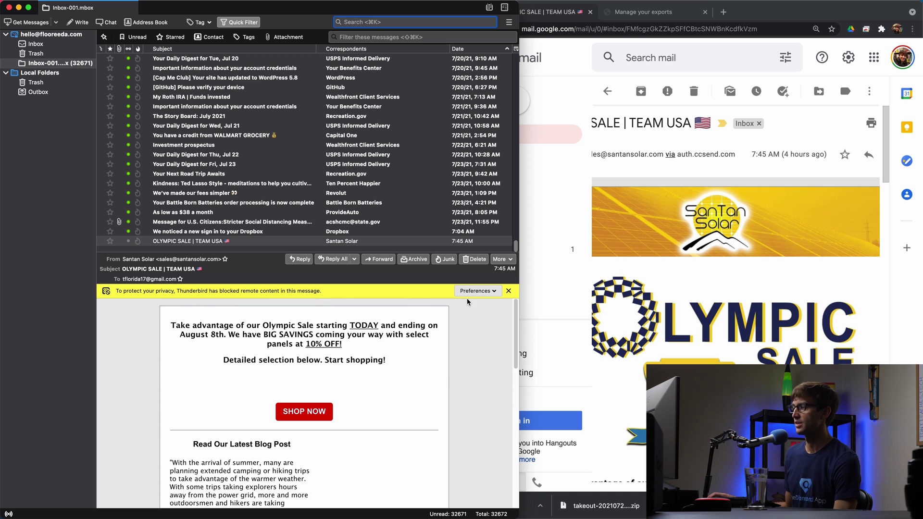
- Allow remote content from the Santan Solar sender and scroll the now-loaded message
click(495, 291)
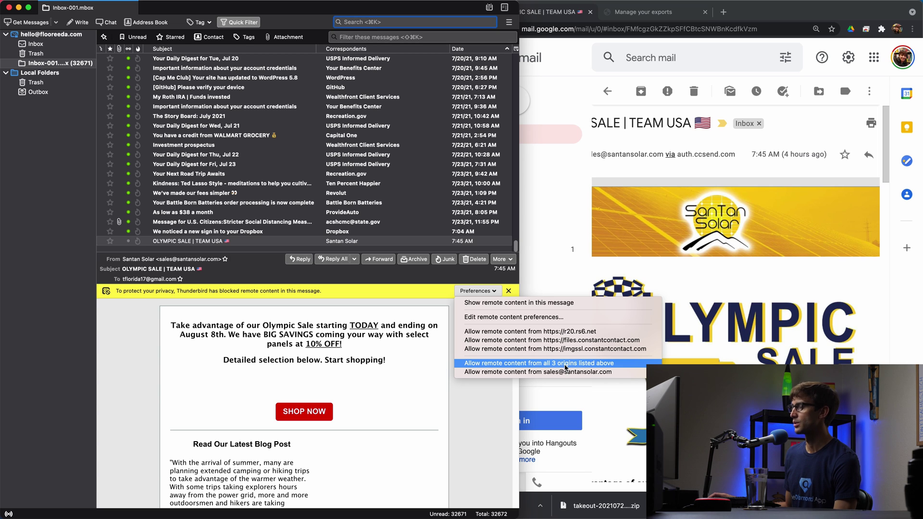
click(542, 372)
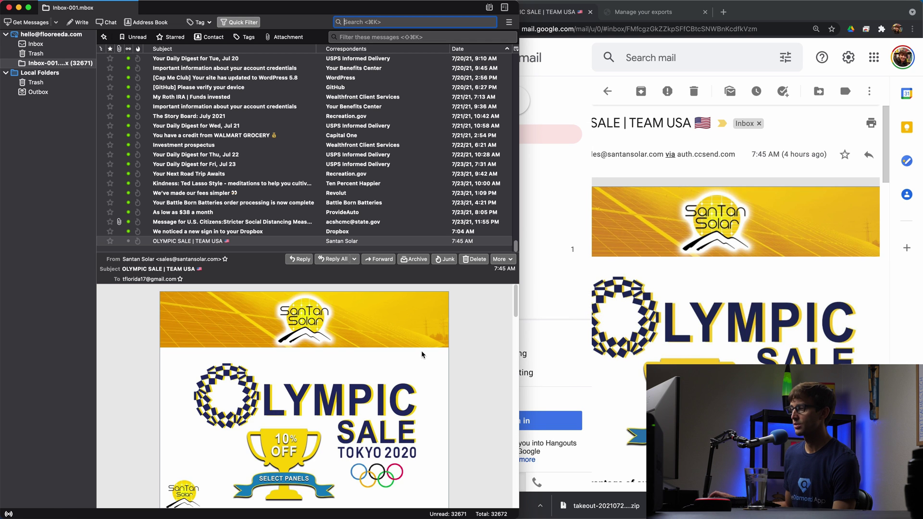
scroll(421, 357, down, 10)
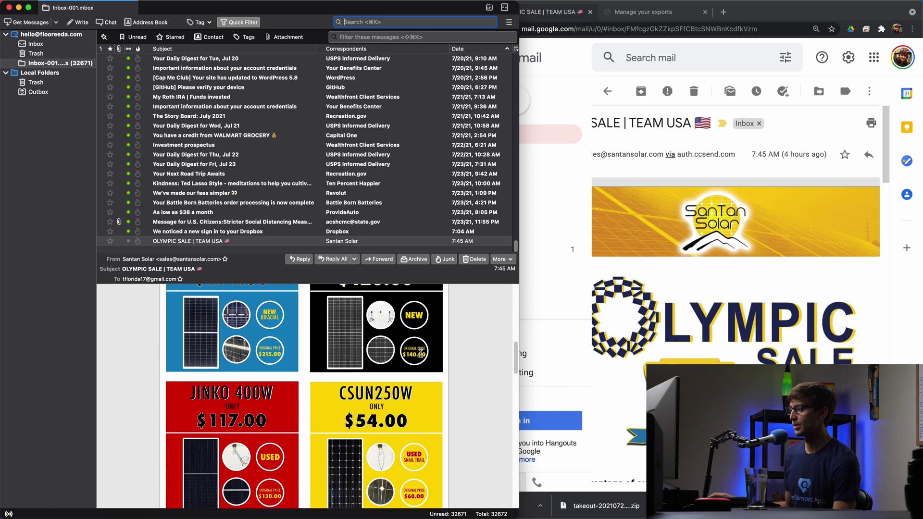
scroll(421, 357, up, 10)
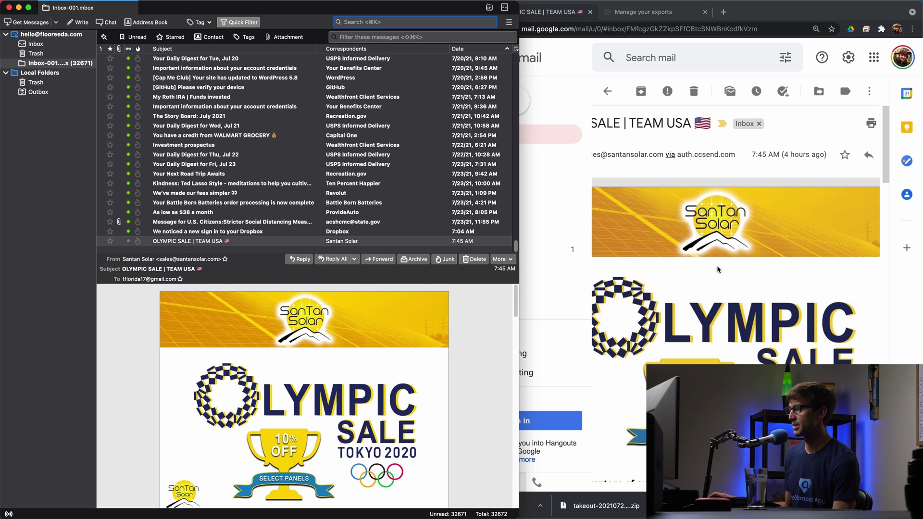
scroll(733, 284, up, 1)
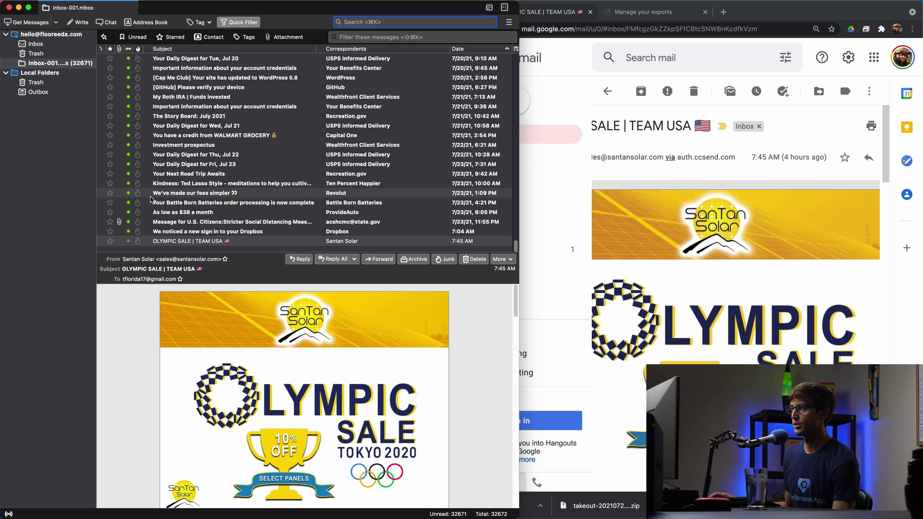
click(634, 198)
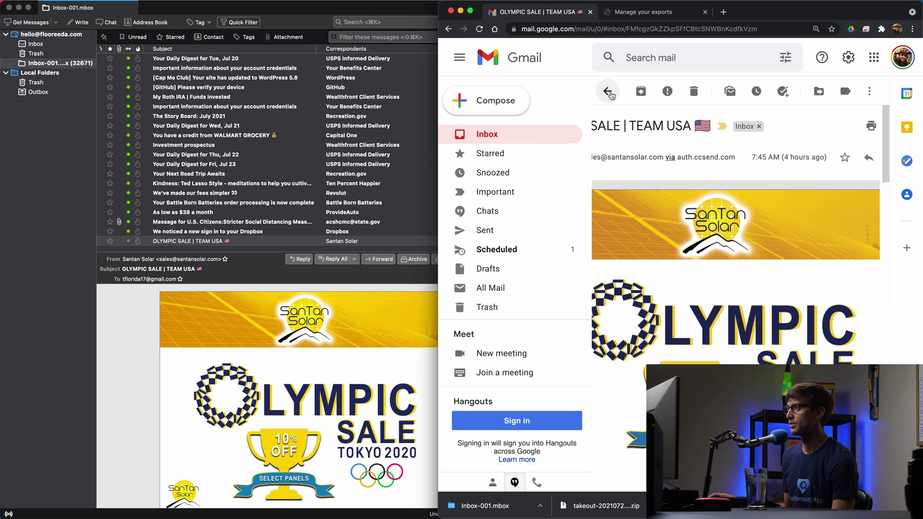
click(608, 92)
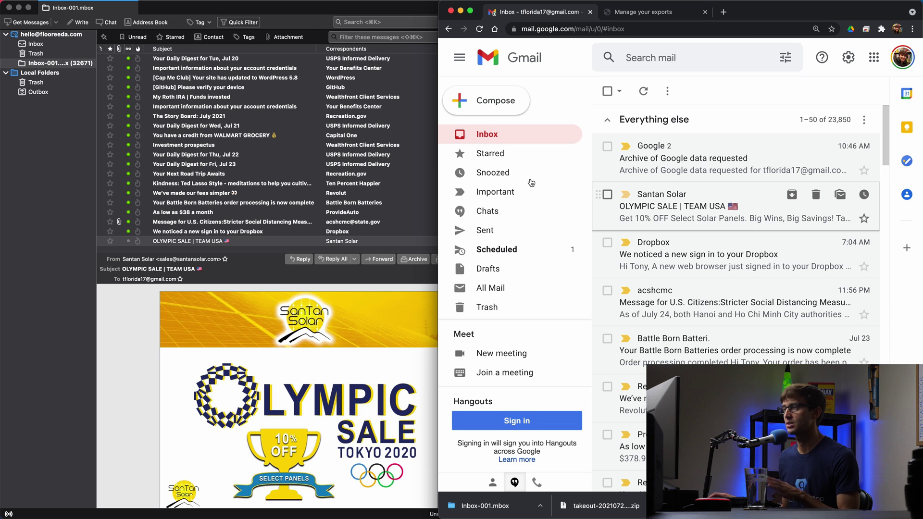